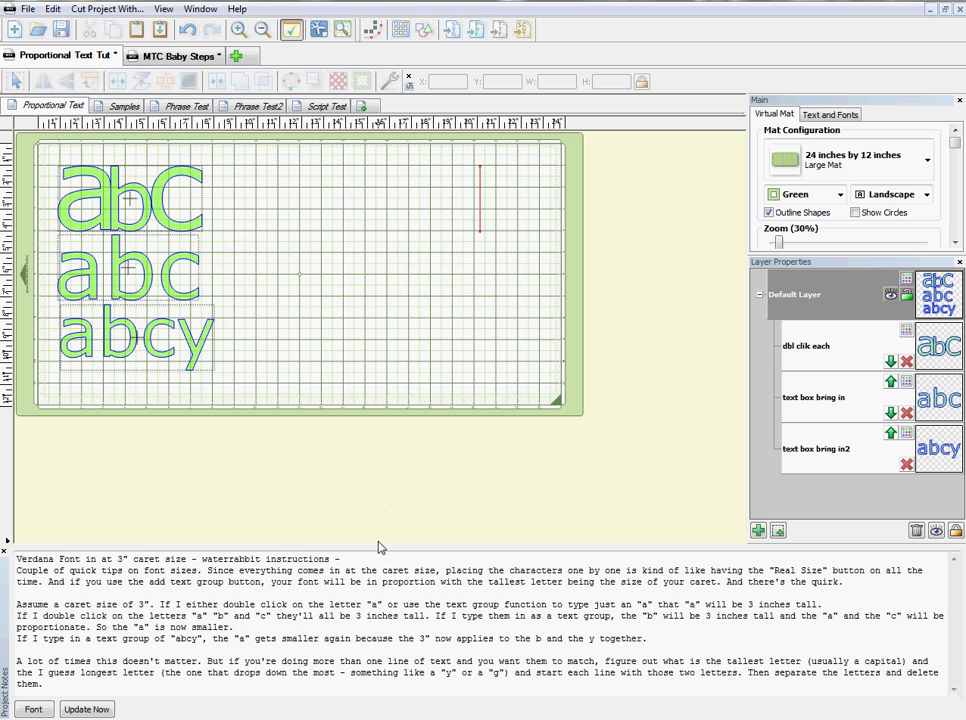
Step: Hide the project notes and choose Verdana as the installed font
drag(380, 545, 381, 532)
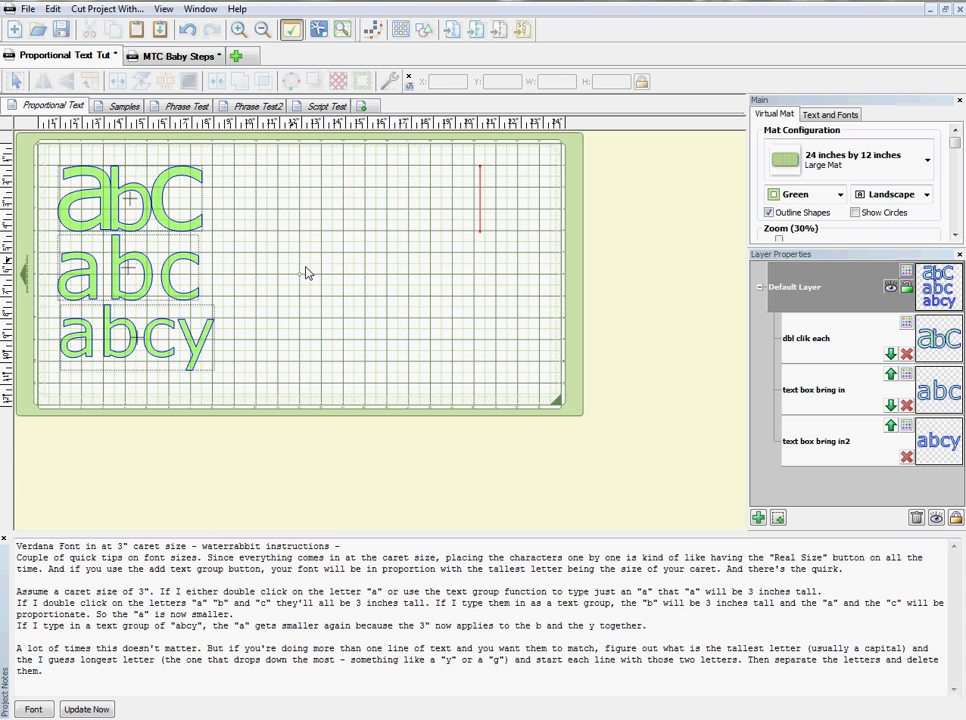
click(290, 36)
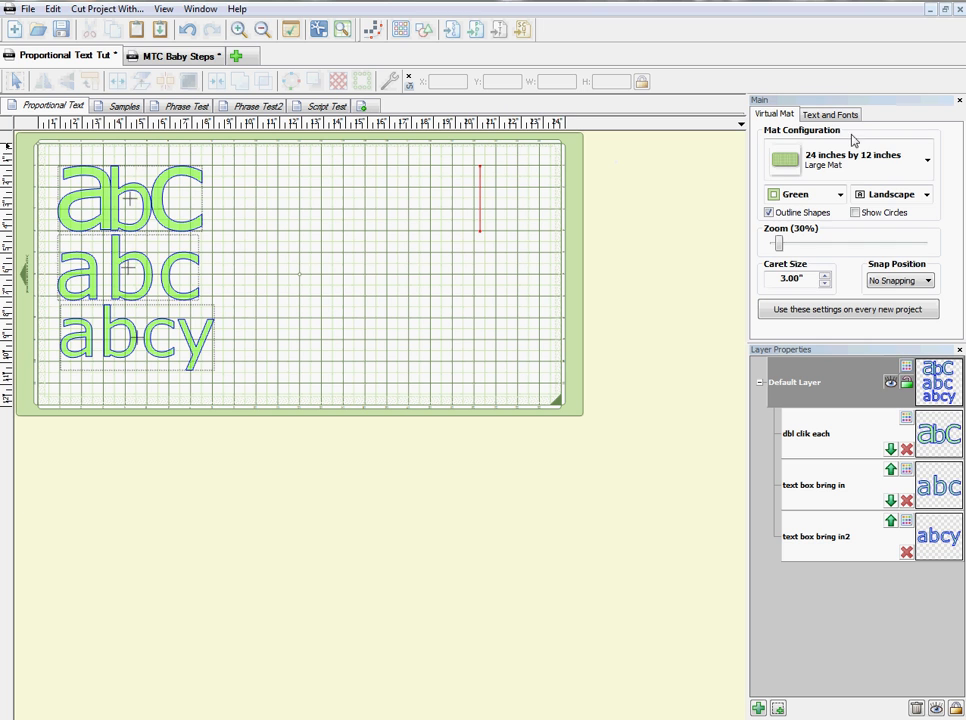
click(824, 116)
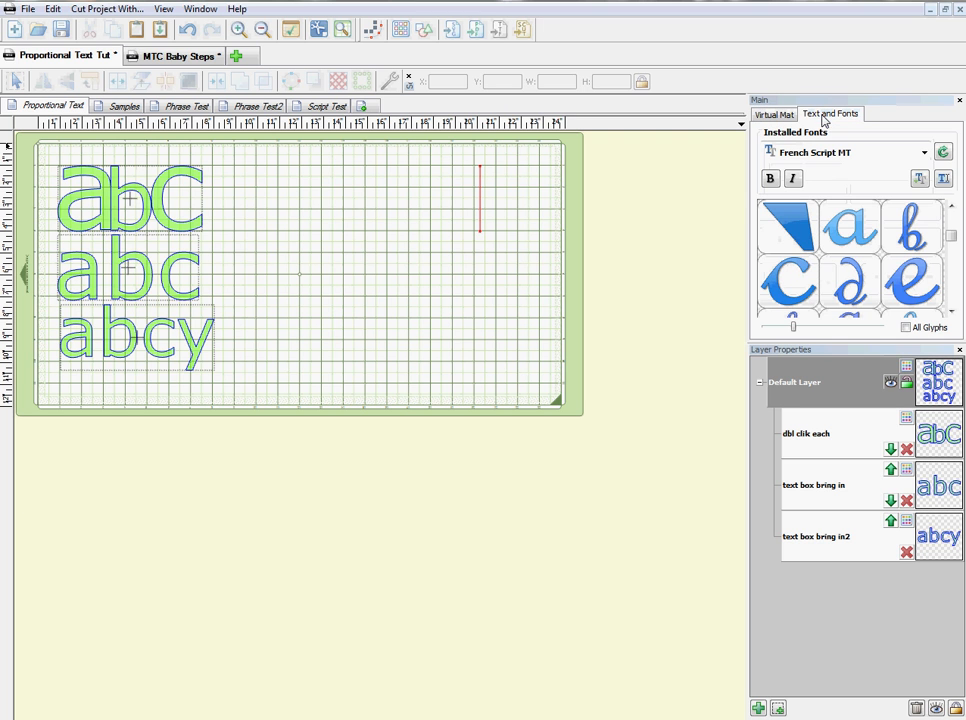
click(924, 152)
drag(924, 260, 923, 366)
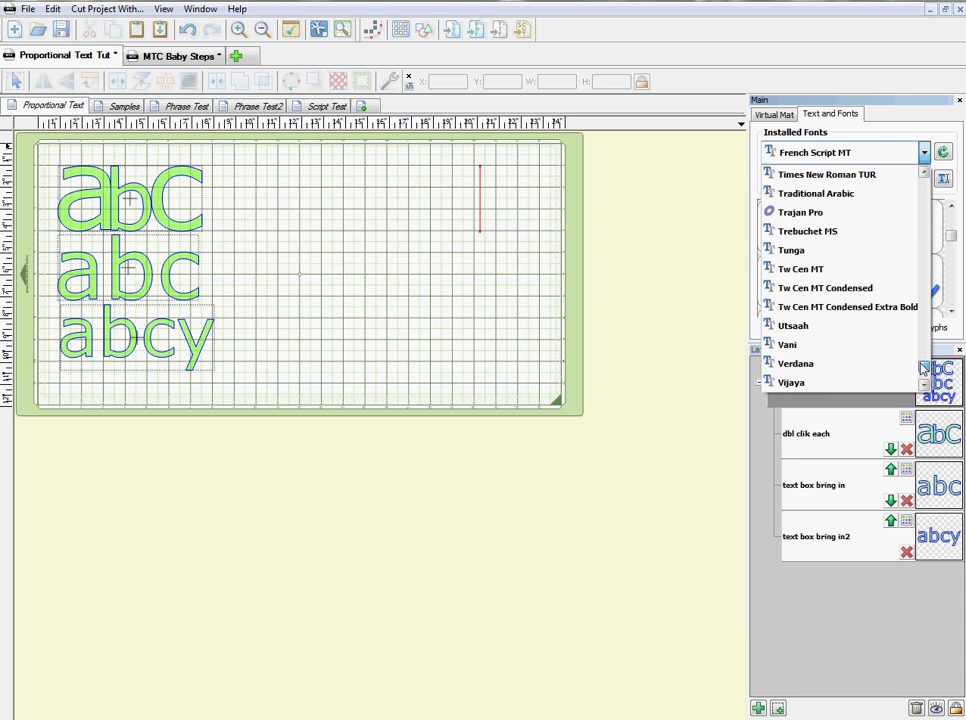
click(837, 369)
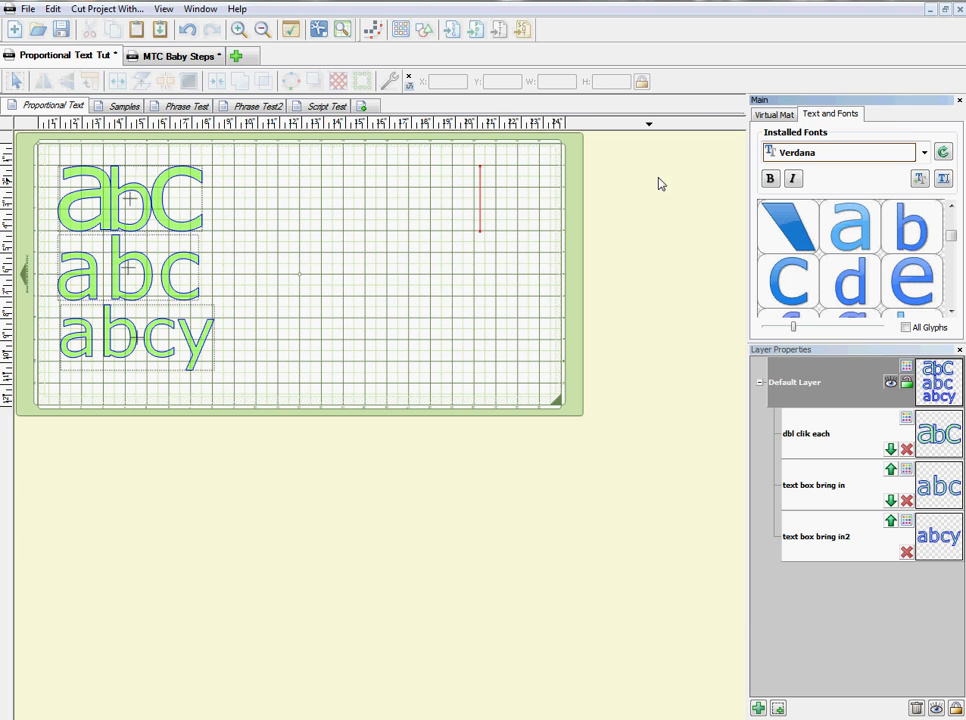
Step: Place the caret at about X 14.8, Y 2.7 inches and insert the Verdana letters a, b and c one by one
click(785, 116)
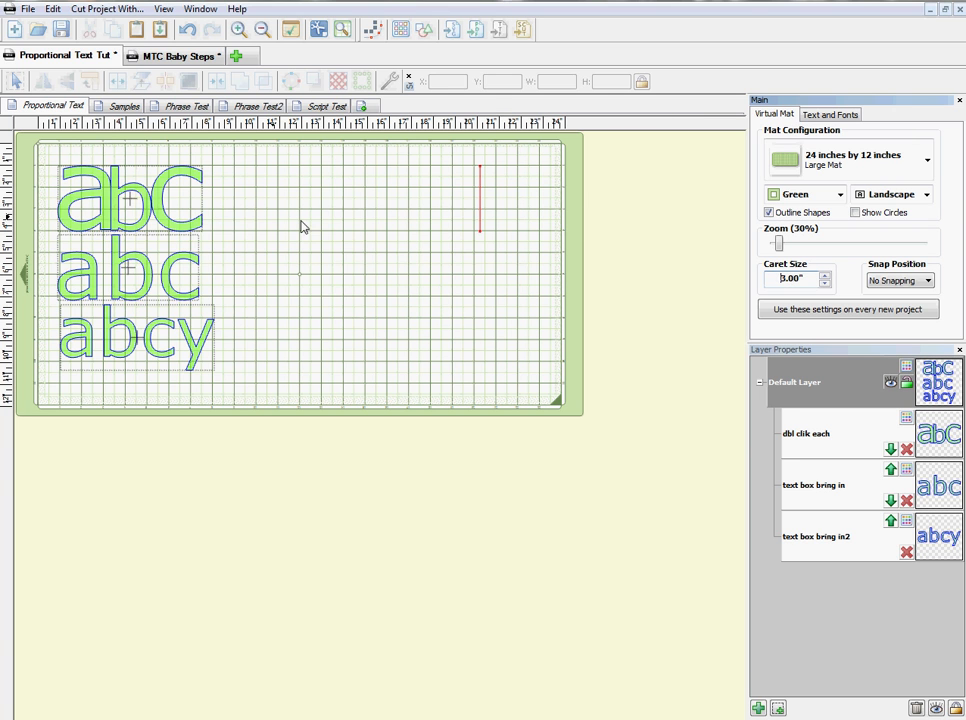
click(362, 207)
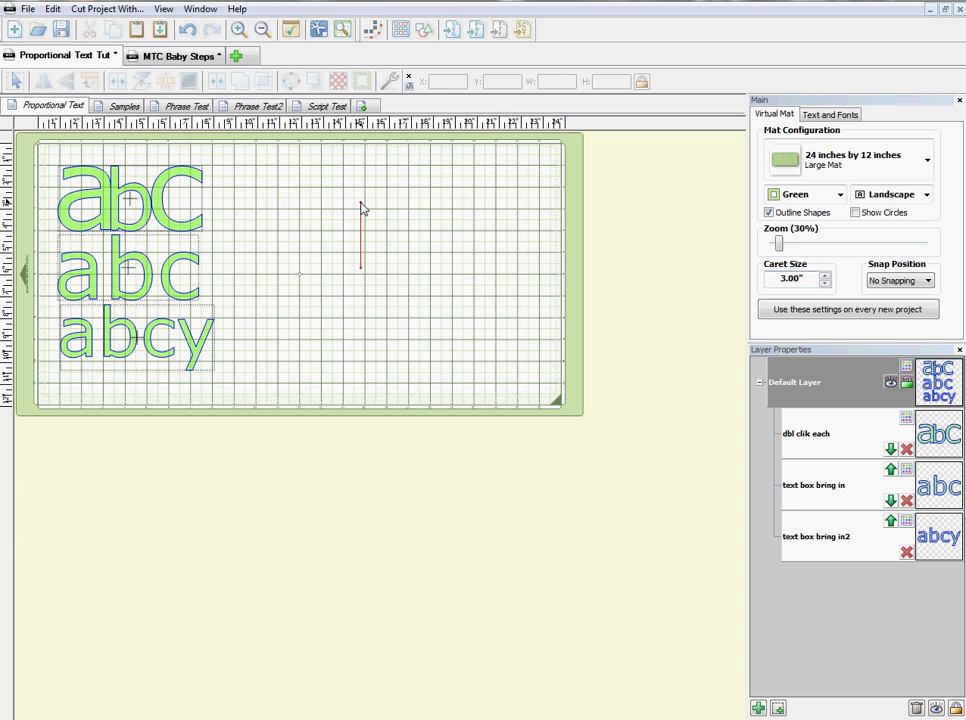
click(828, 115)
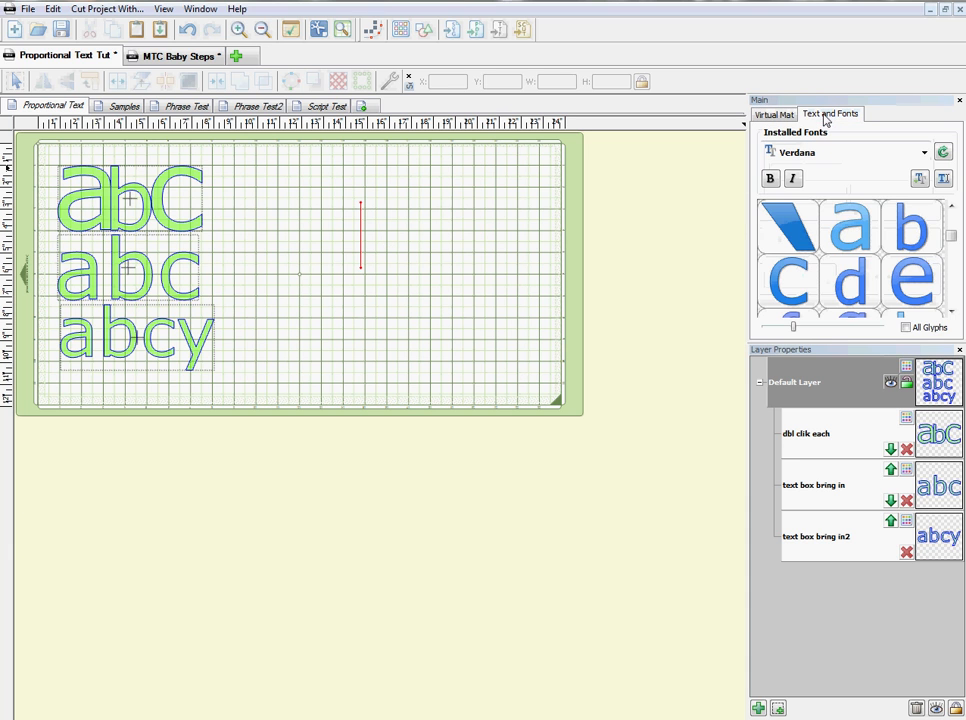
double_click(847, 247)
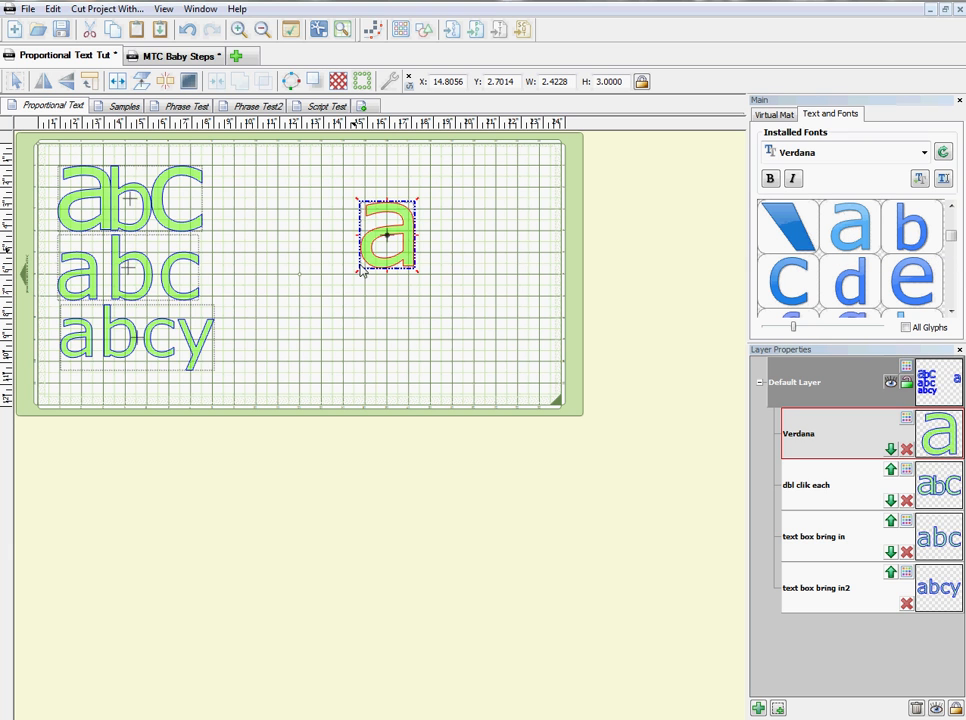
double_click(907, 232)
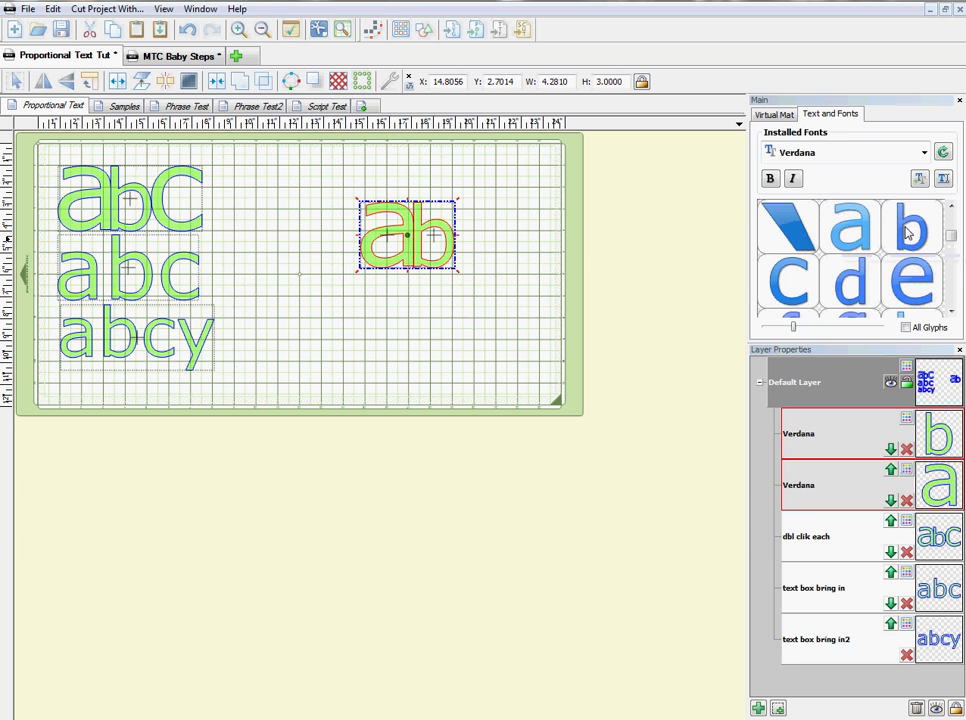
double_click(785, 283)
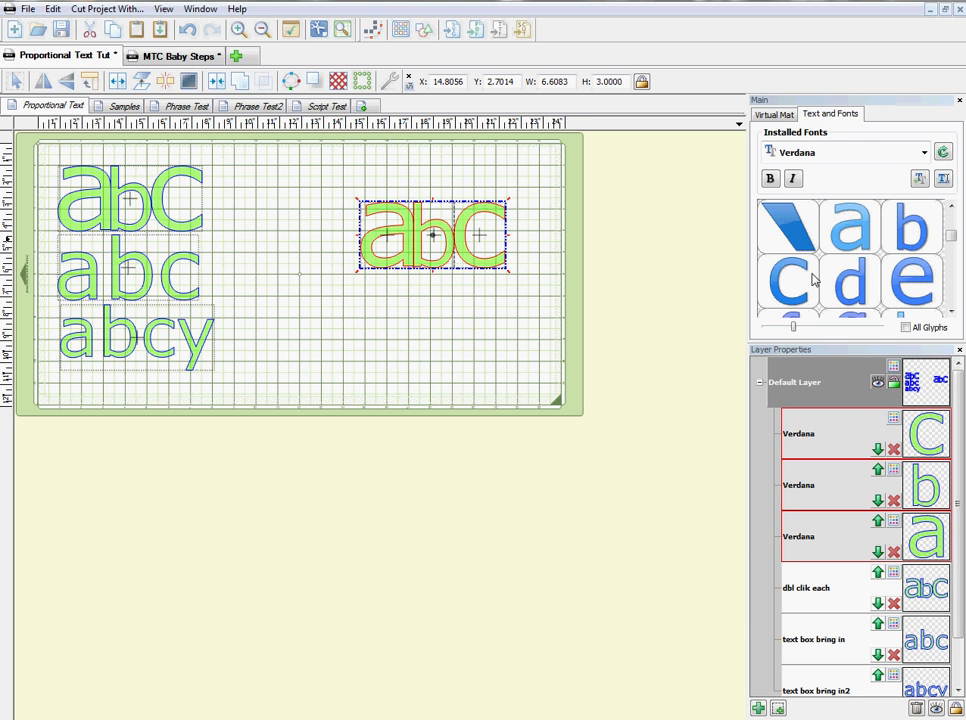
click(444, 292)
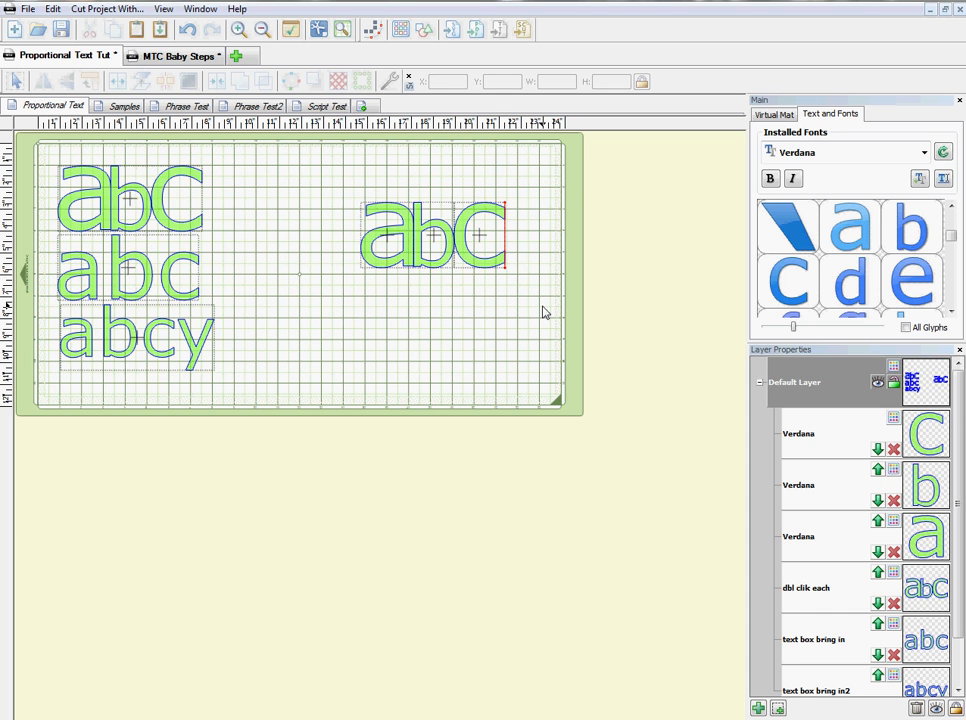
Step: Insert separate Verdana letters a, b and c at three spaced-out caret positions below the abc row just made
click(364, 312)
click(351, 322)
double_click(855, 240)
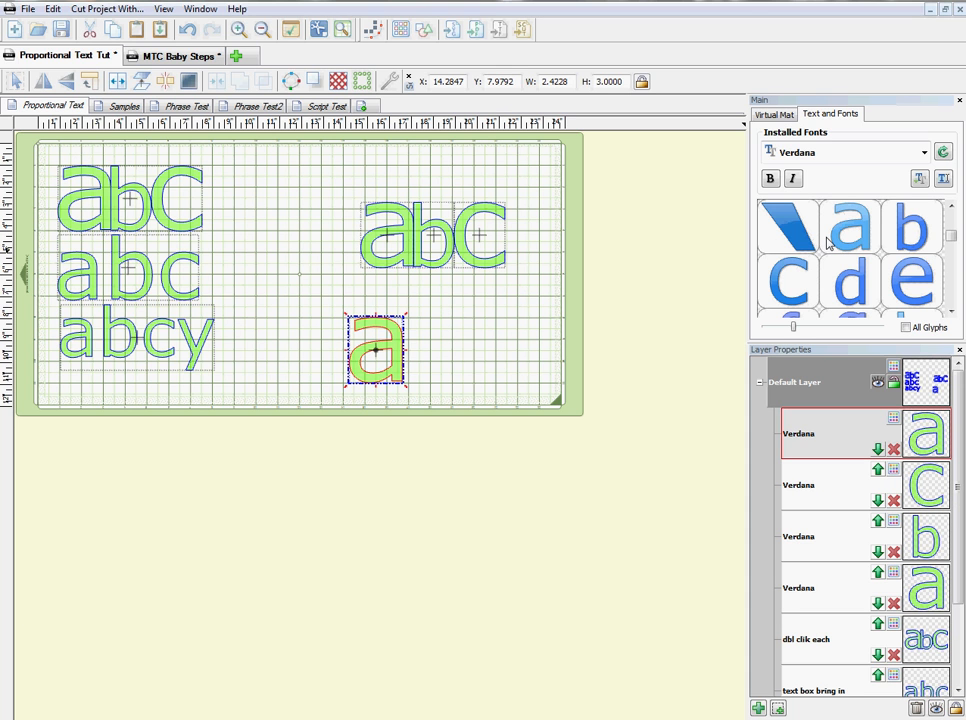
click(440, 344)
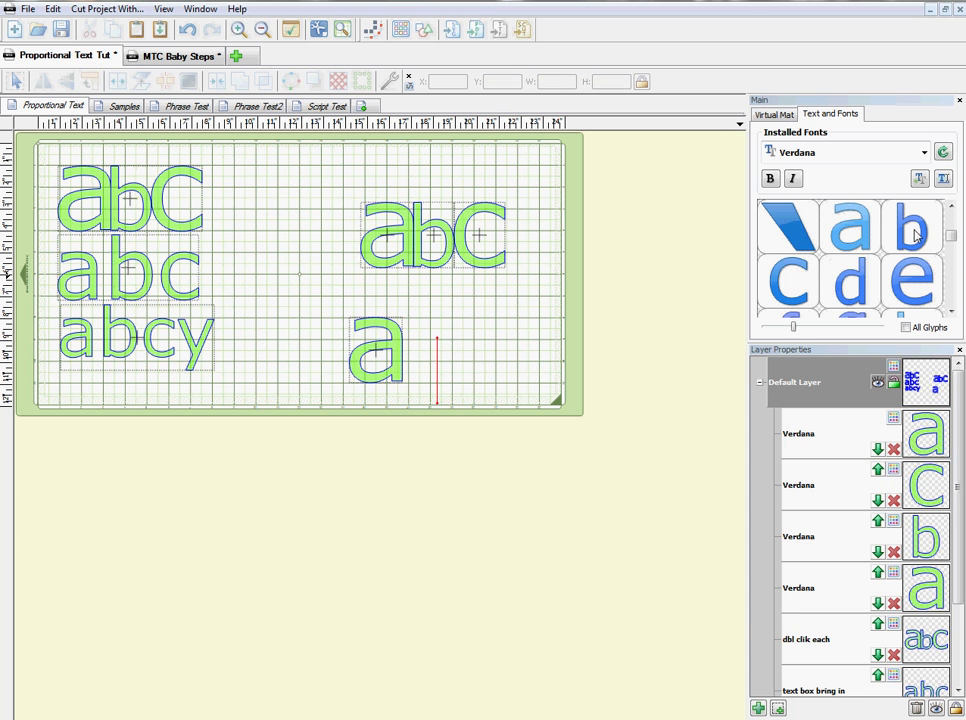
text(b)
click(510, 329)
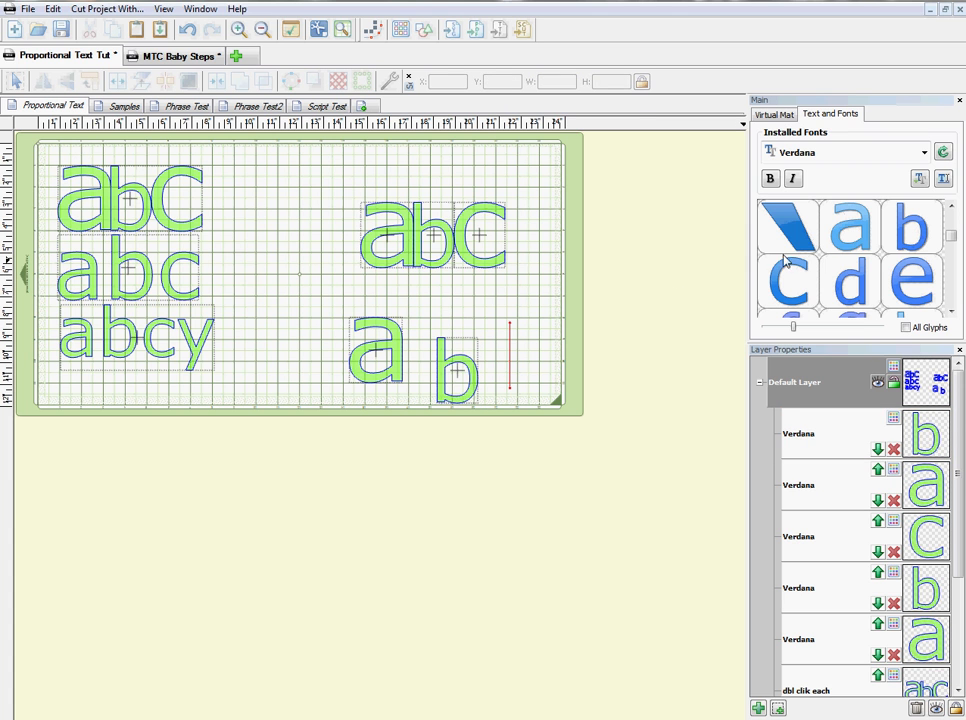
double_click(790, 283)
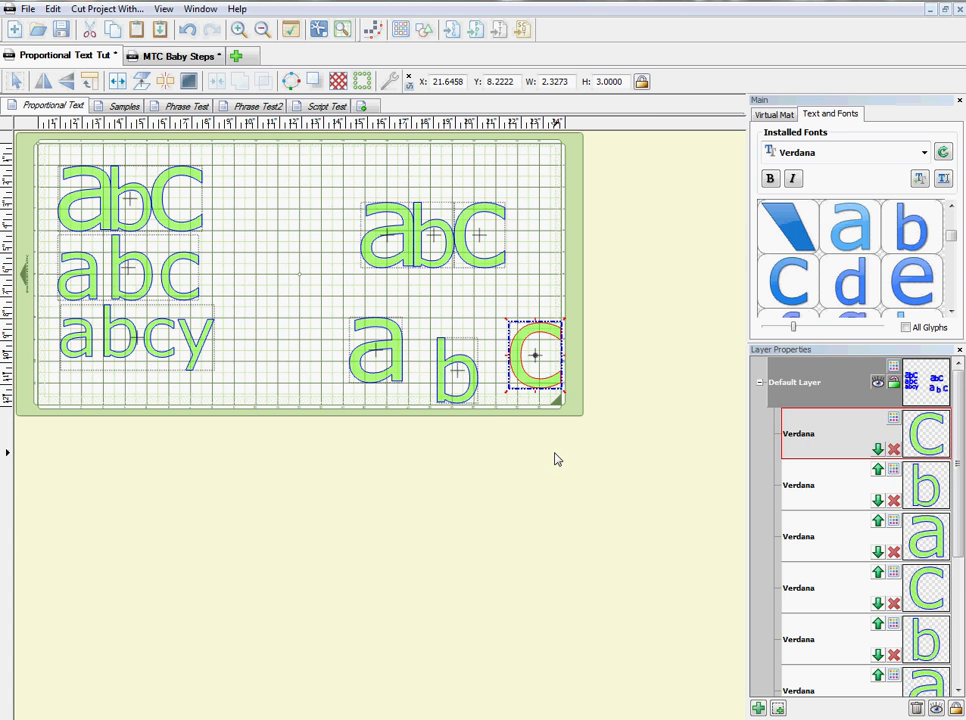
Step: Move the lower b and c next to the lower a so the three letters form one row
drag(445, 388, 419, 369)
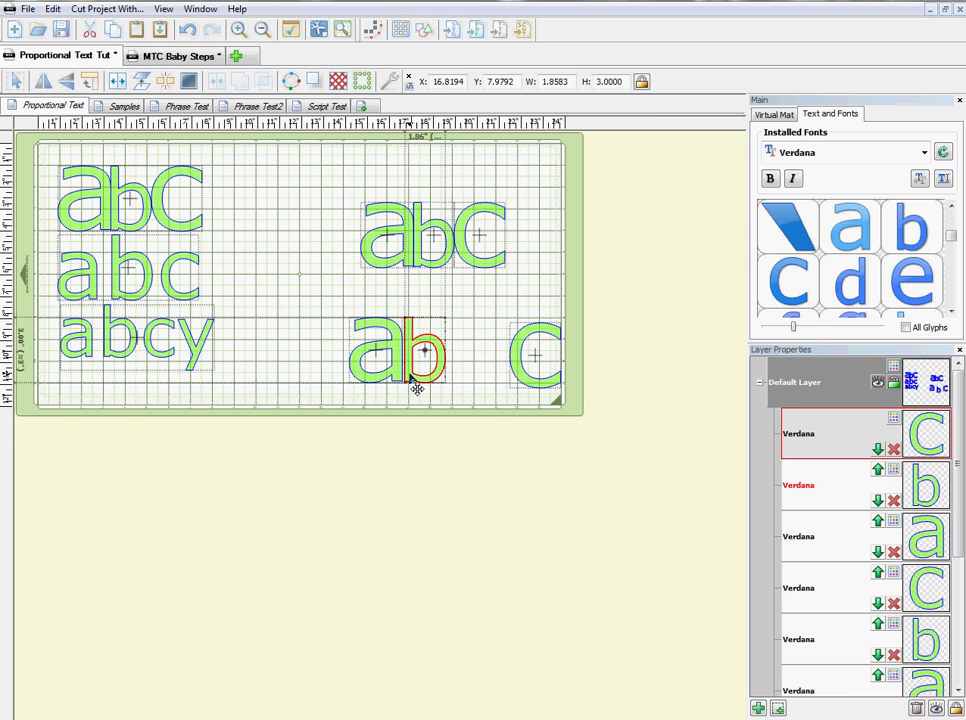
drag(523, 382, 464, 371)
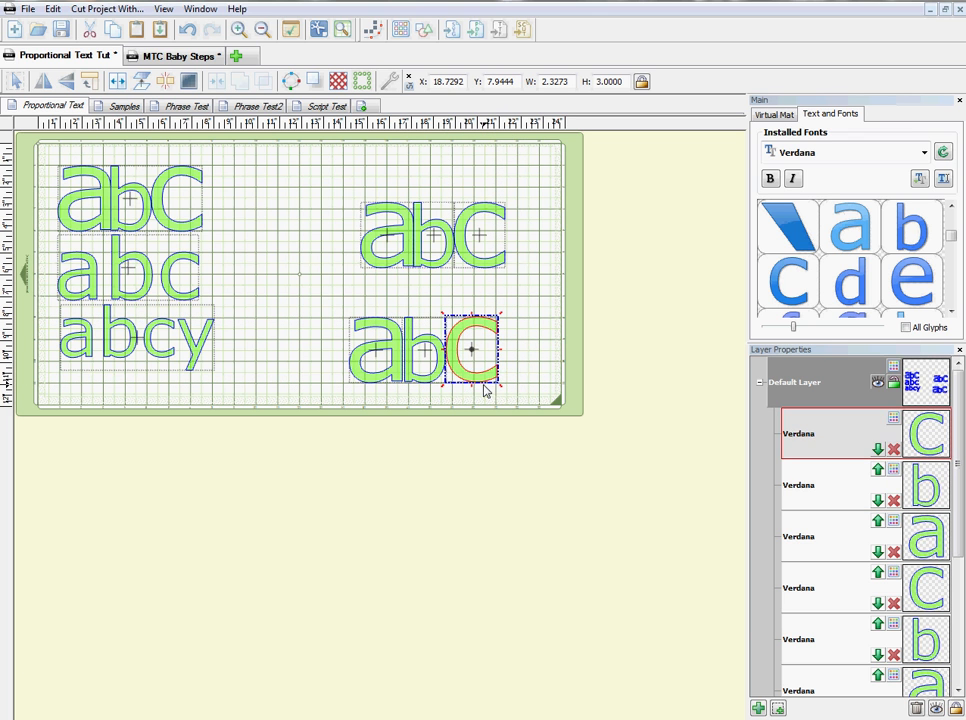
click(477, 392)
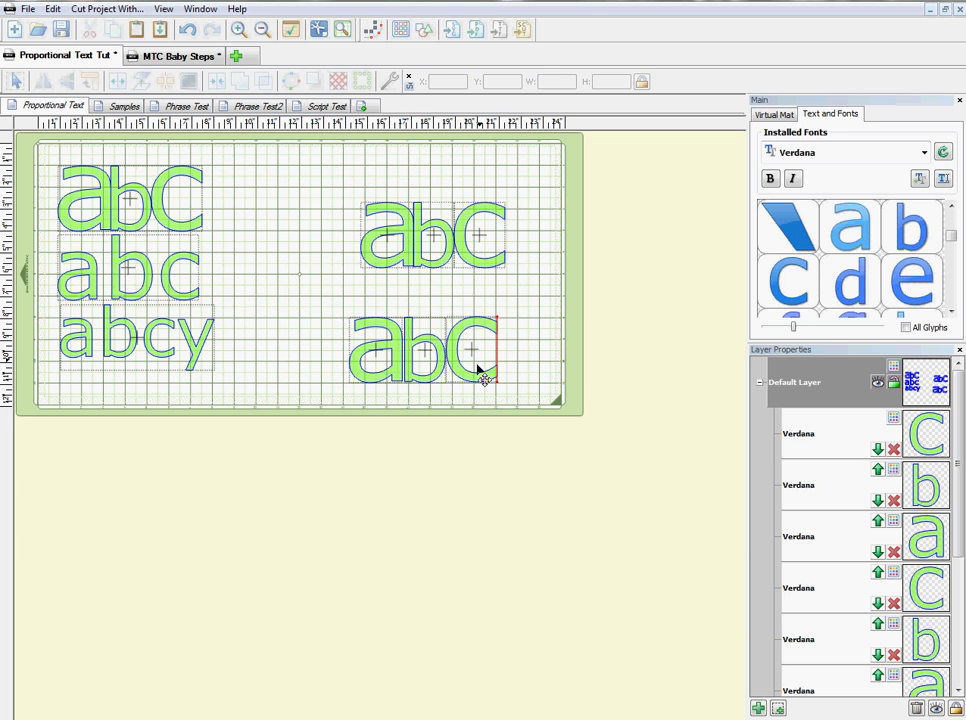
Step: Delete both rows of individually inserted letters from the mat
drag(575, 412, 313, 177)
key(Delete)
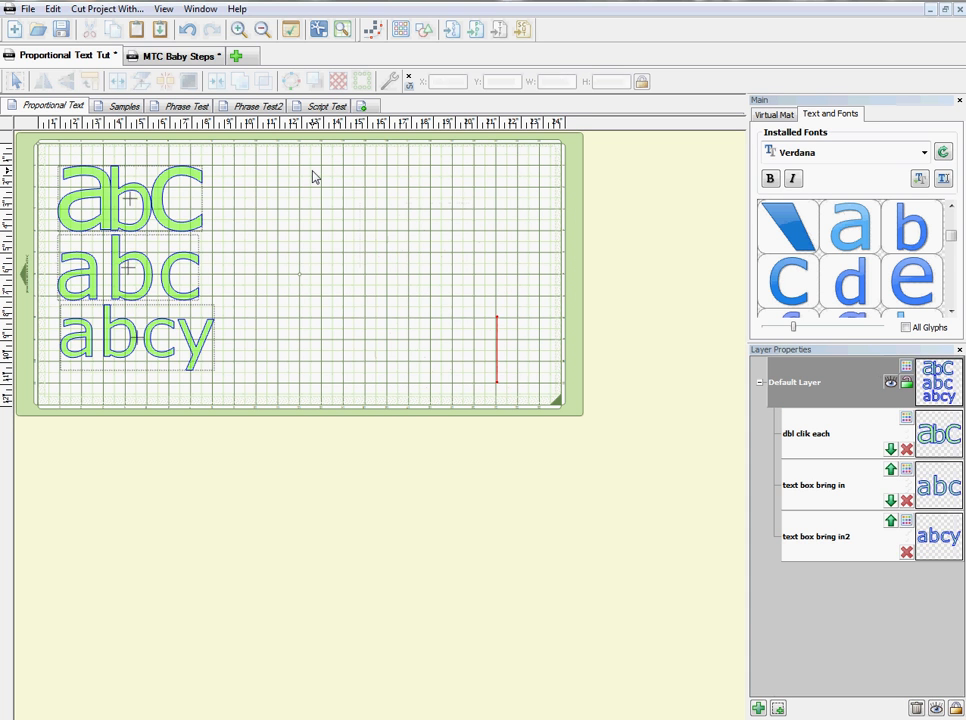
Step: Add an auto-split text group "abc" and move it to about X 9.6, Y 4.4 inches
click(946, 186)
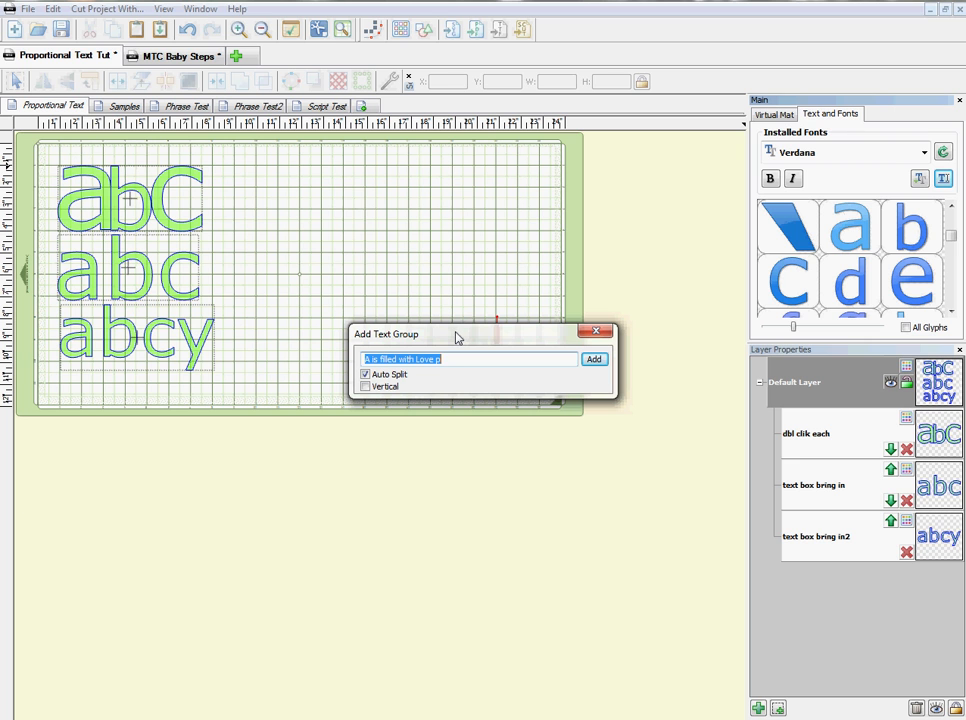
text(abc)
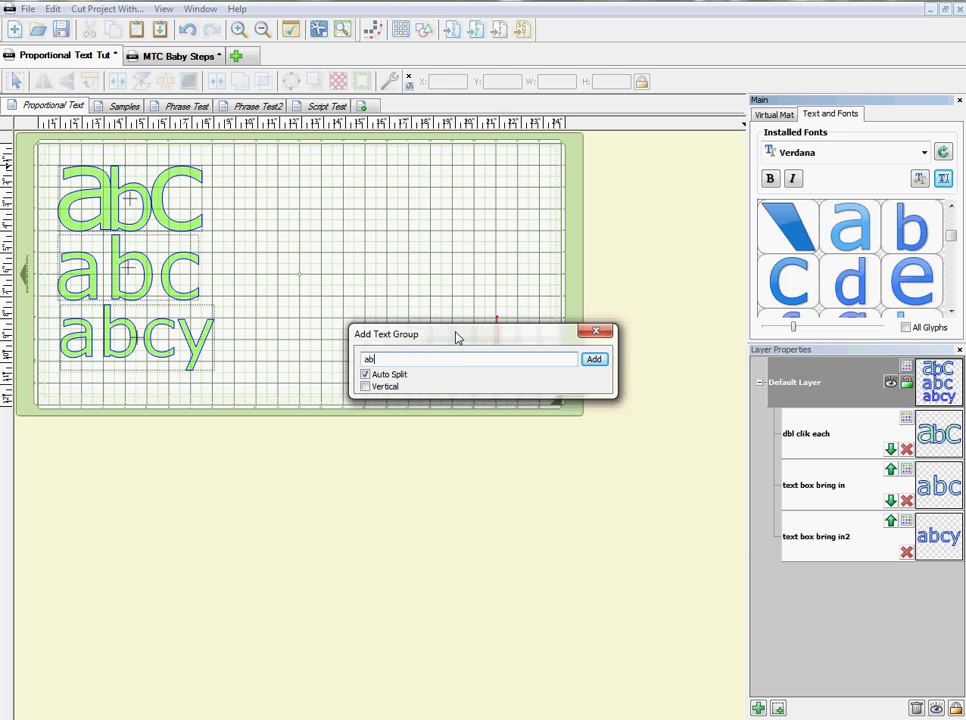
click(594, 359)
drag(569, 351, 322, 280)
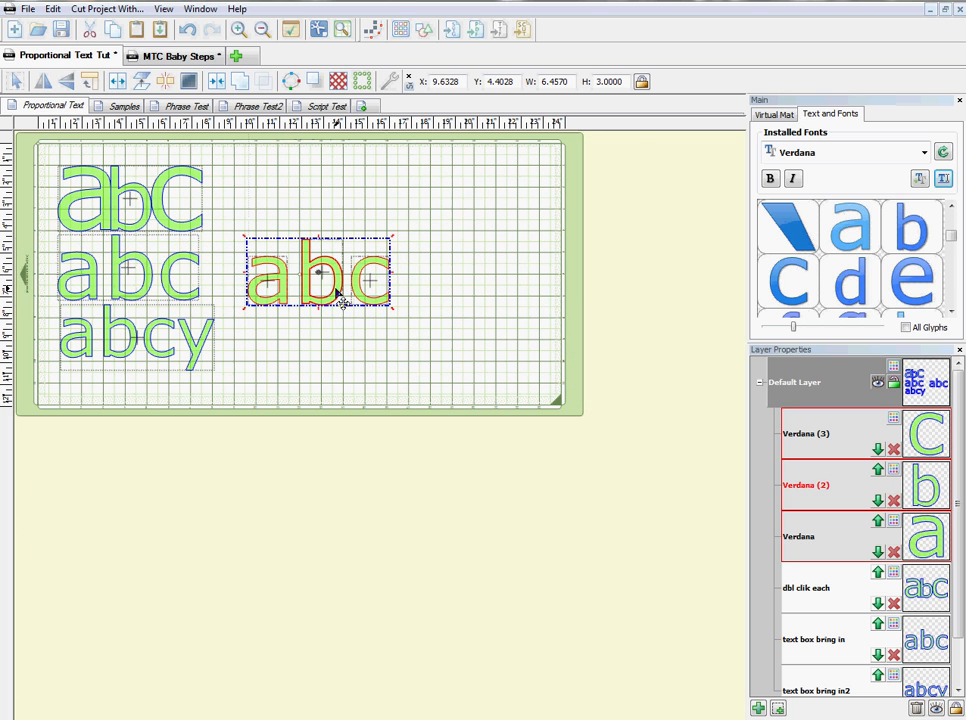
Step: Add an auto-split text group "abcy" and move it below the new abc group, at about X 10, Y 8 inches
click(295, 345)
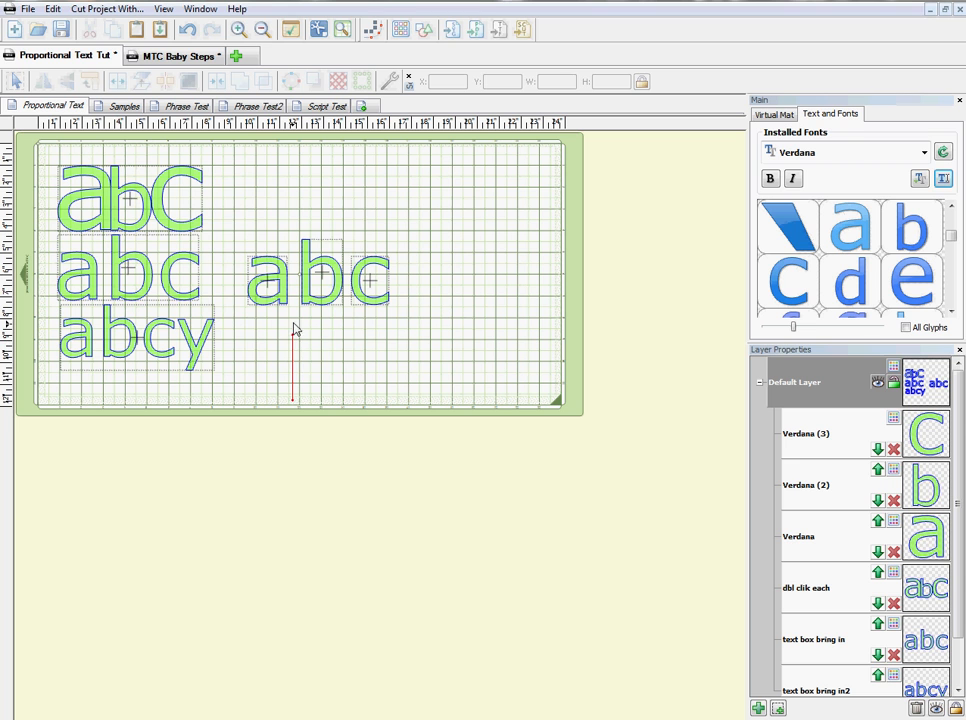
click(920, 180)
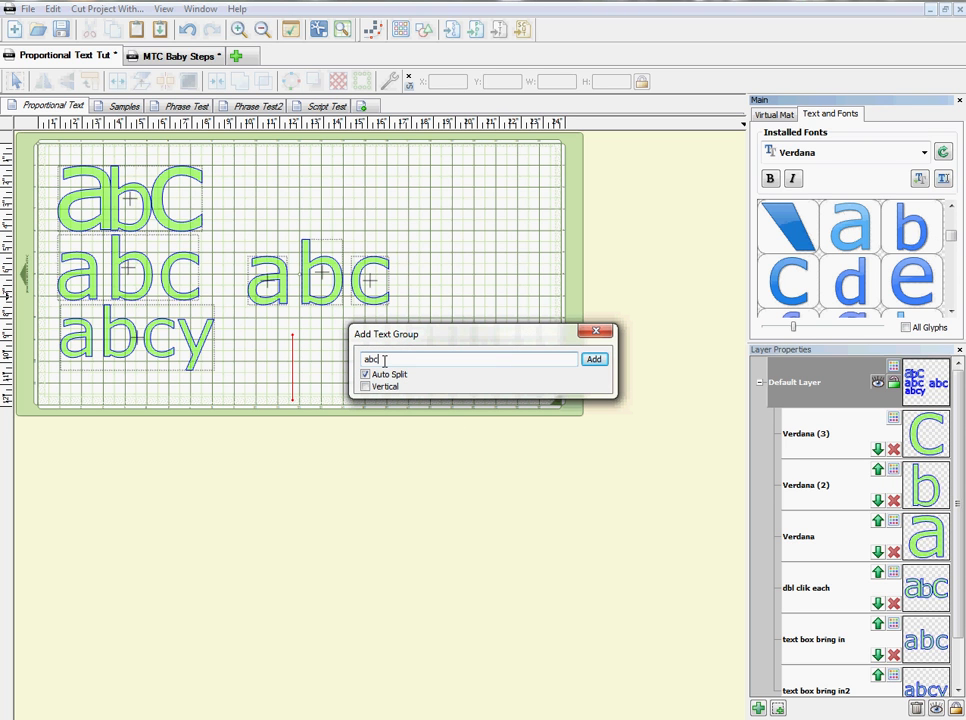
click(592, 359)
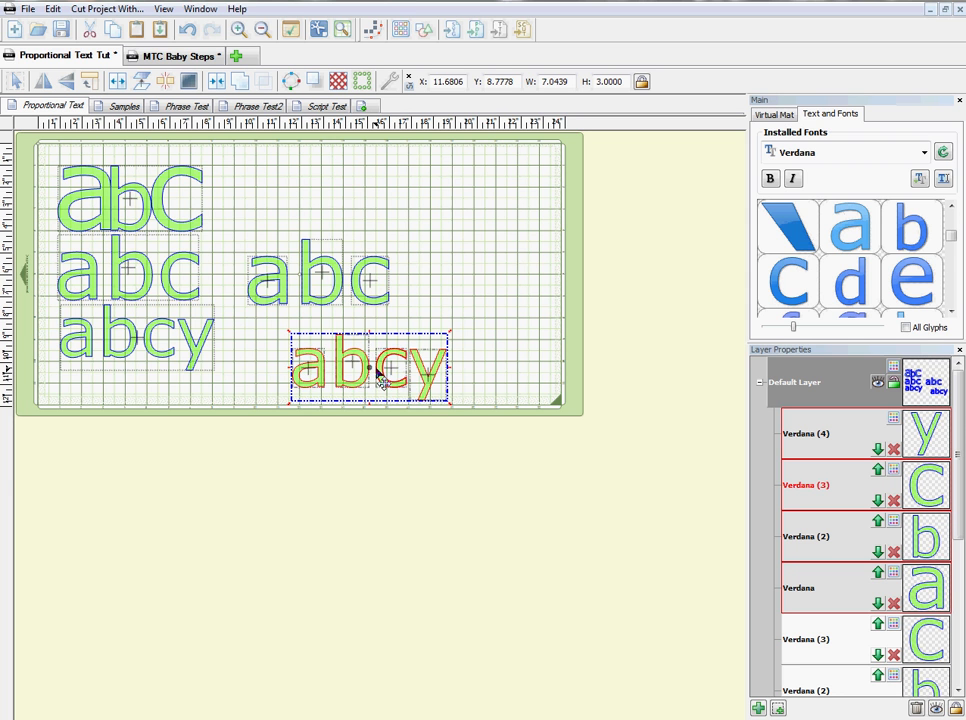
drag(382, 371, 312, 368)
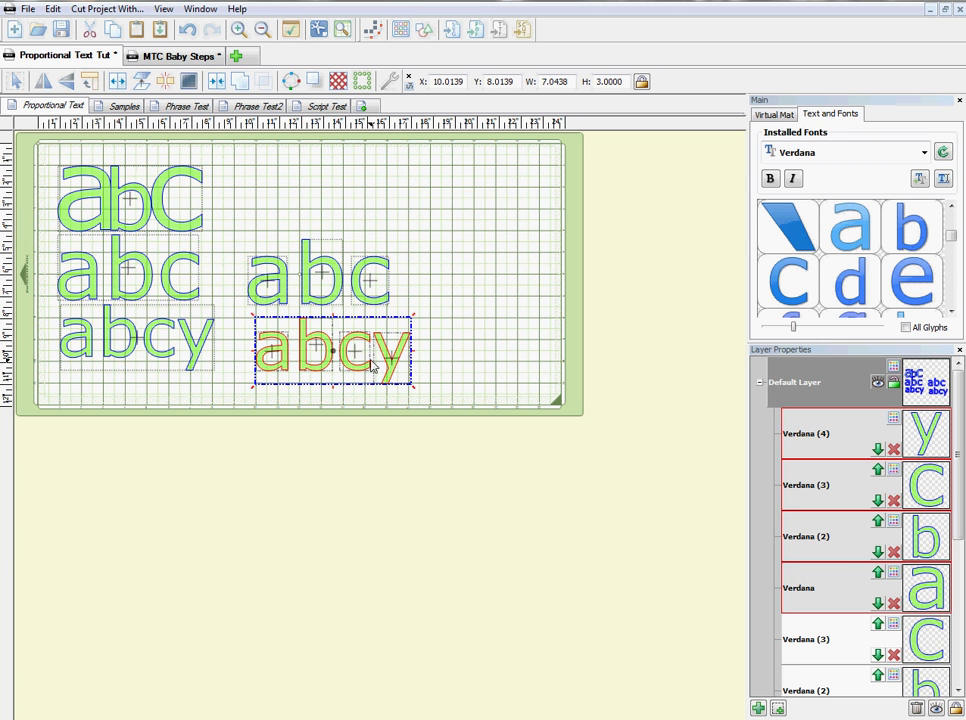
Step: Delete the newly added abc and abcy text groups together
click(233, 357)
drag(241, 212, 437, 395)
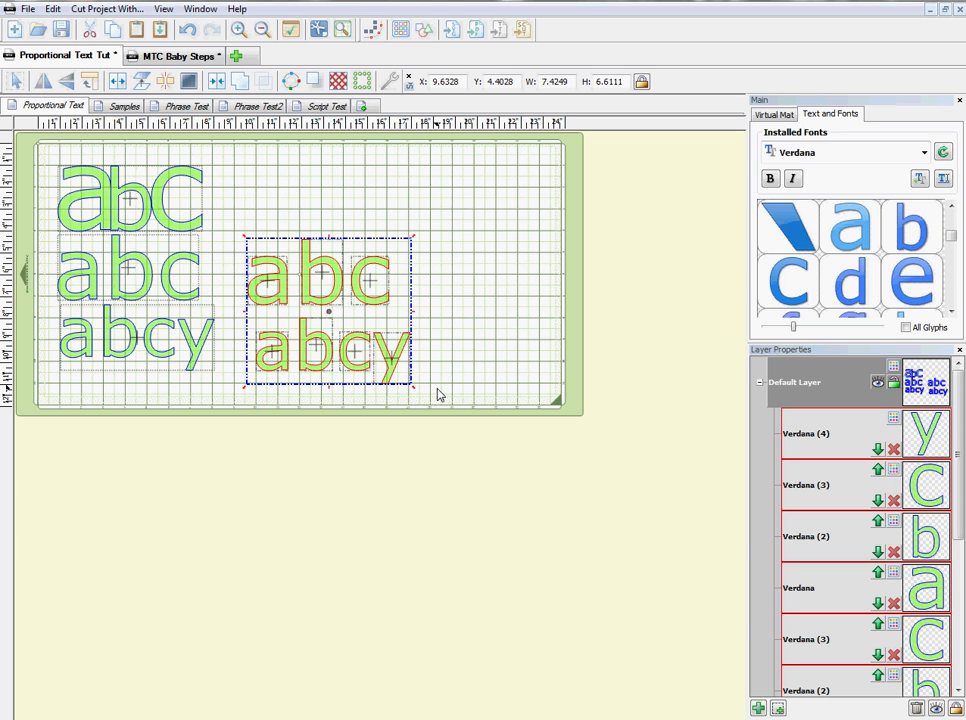
key(Delete)
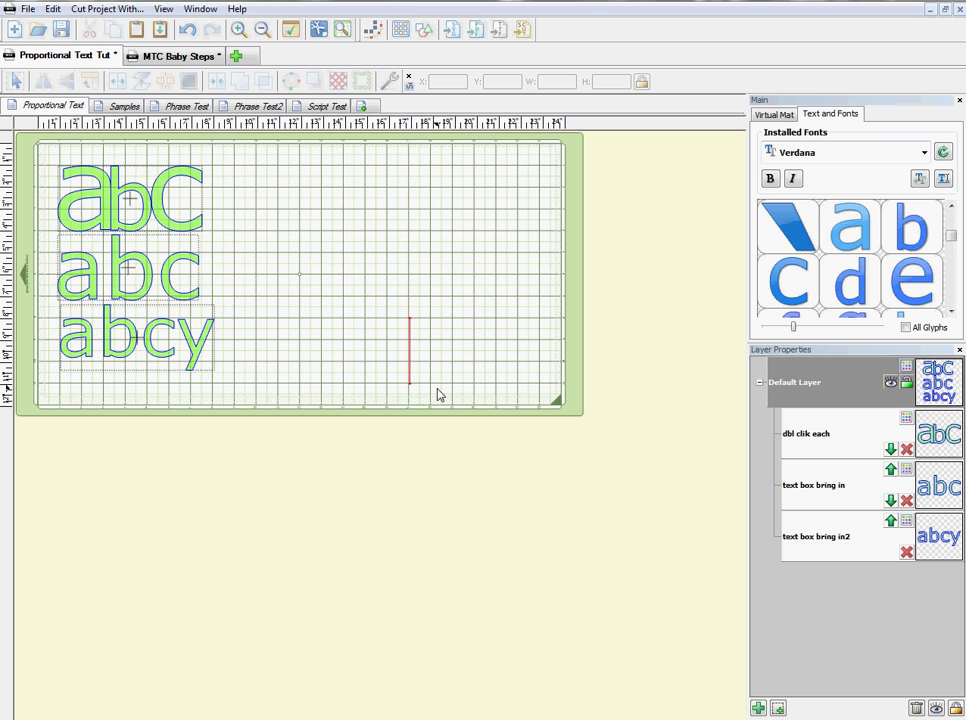
Step: On the Samples page, add an auto-split text group "all lowercase" beside the mat at about X 26.4, Y 1.45 inches
click(124, 106)
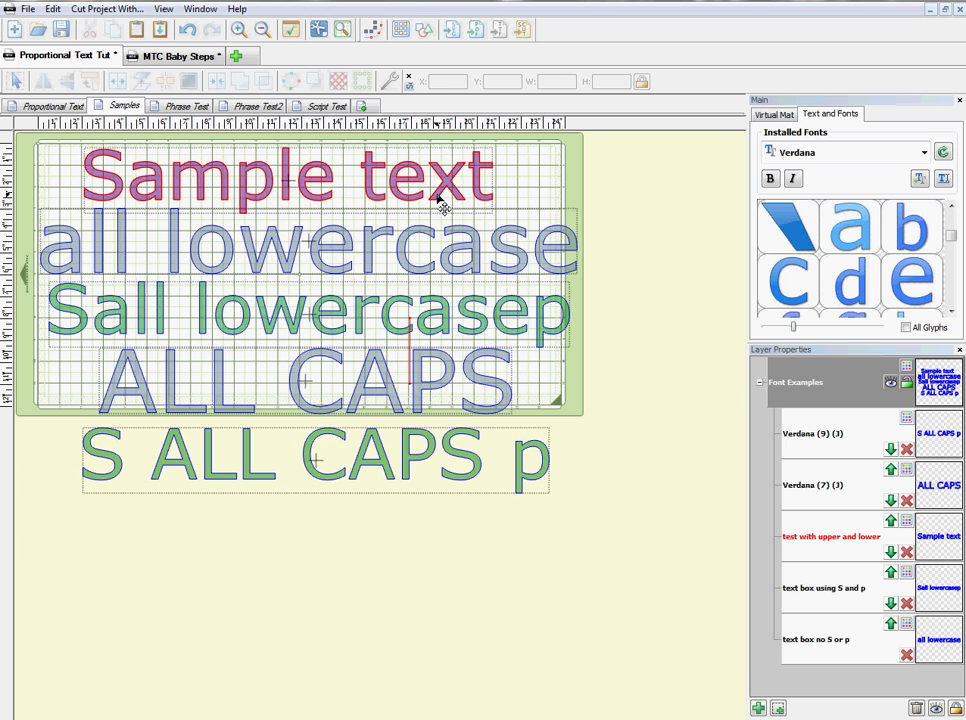
click(614, 178)
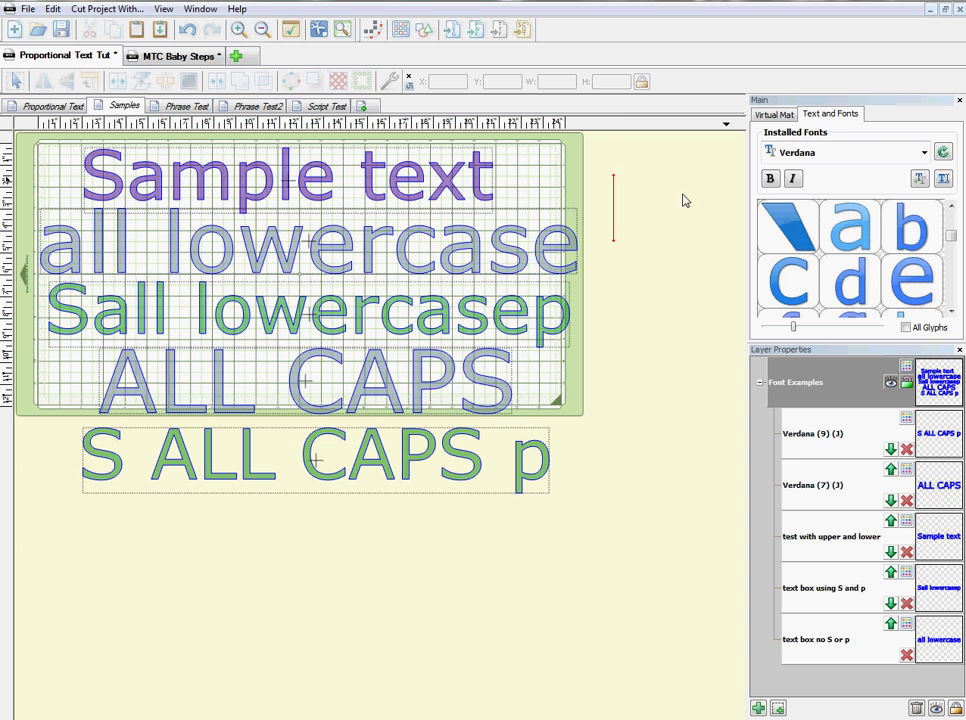
click(774, 114)
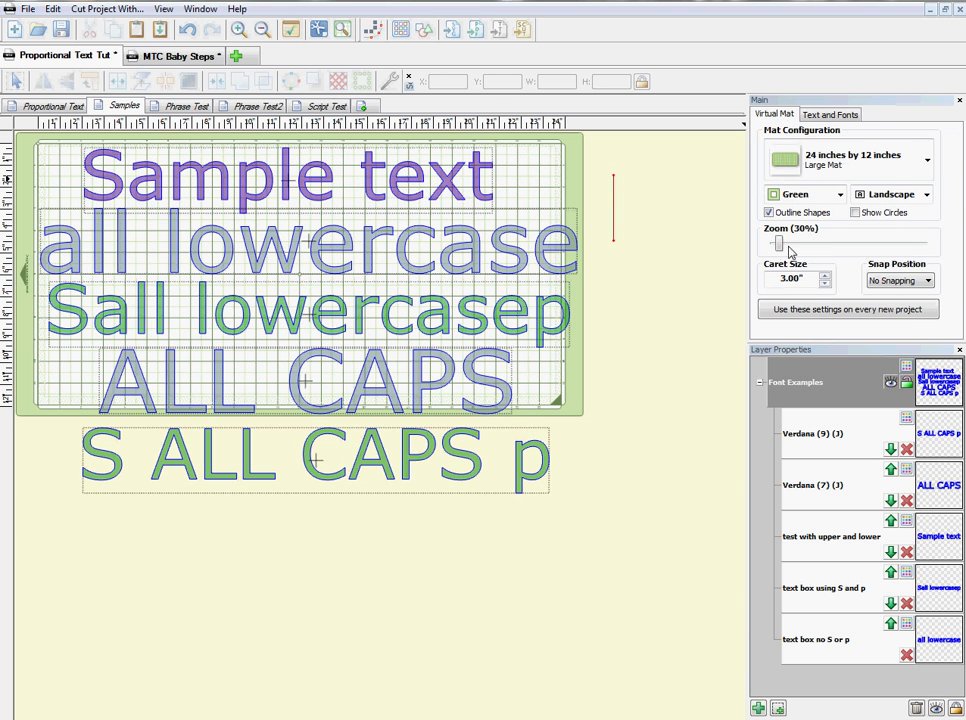
click(825, 285)
click(813, 115)
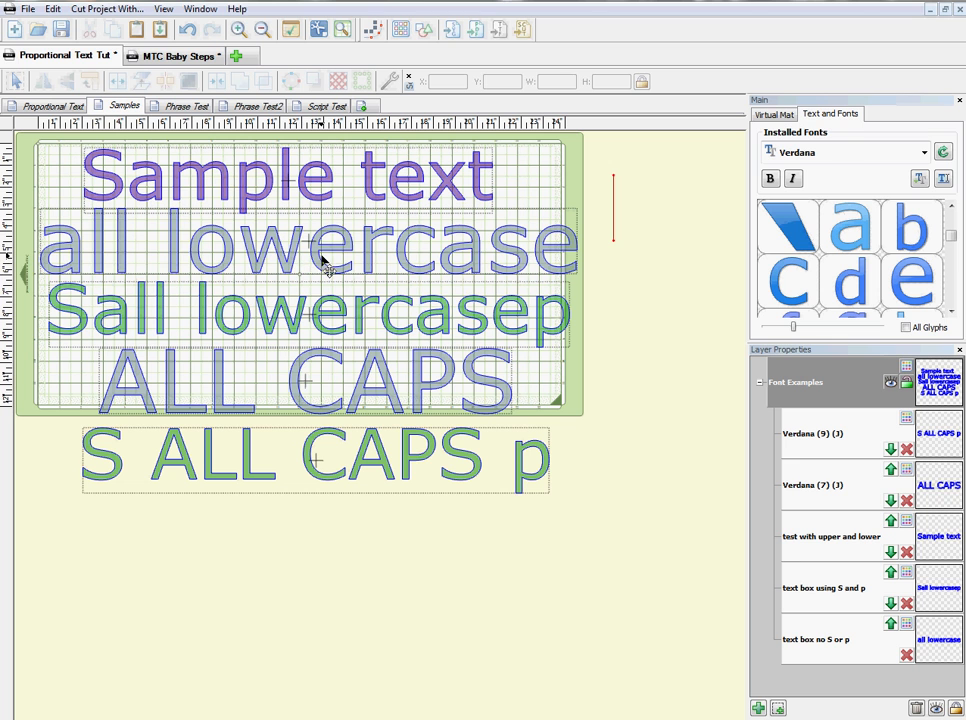
click(943, 178)
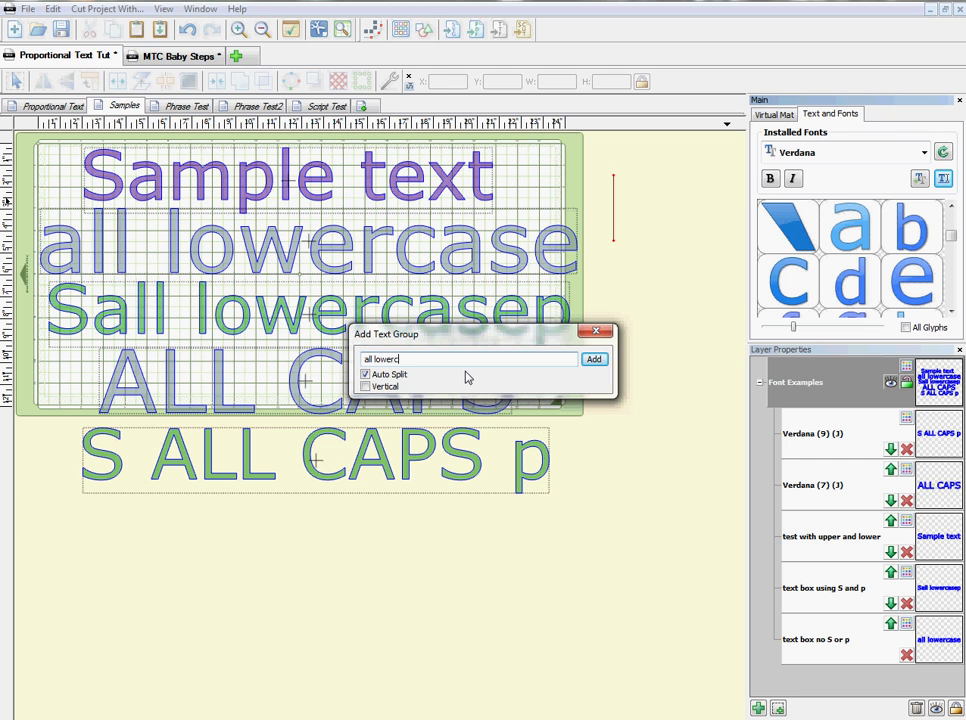
click(594, 359)
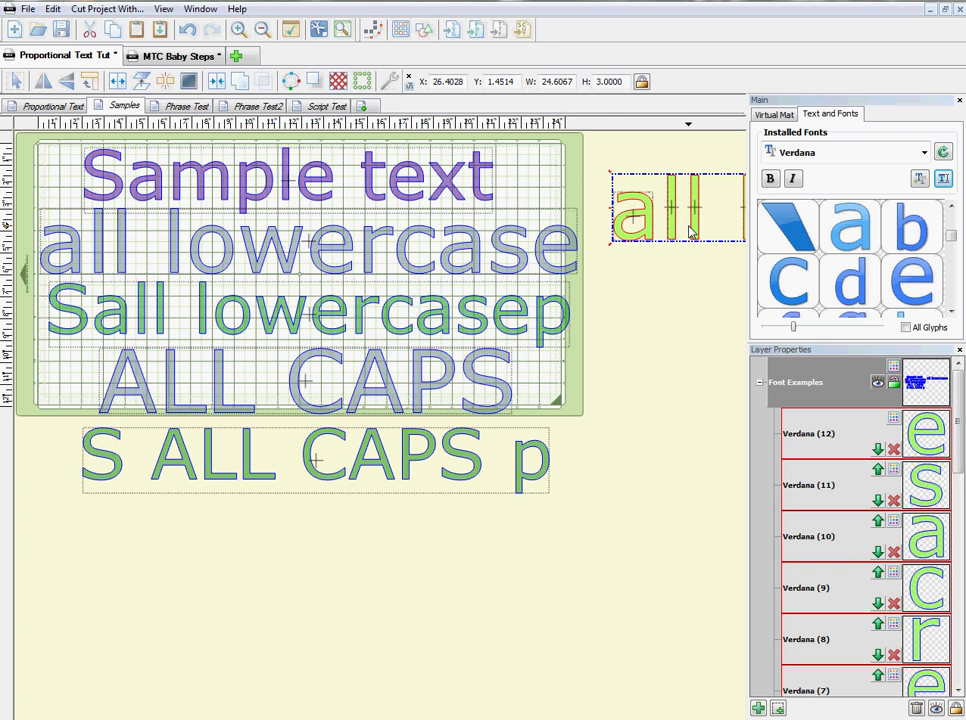
Step: Move the new auto-split "all lowercase" group below the "S ALL CAPS p" line and delete it
drag(620, 240, 150, 576)
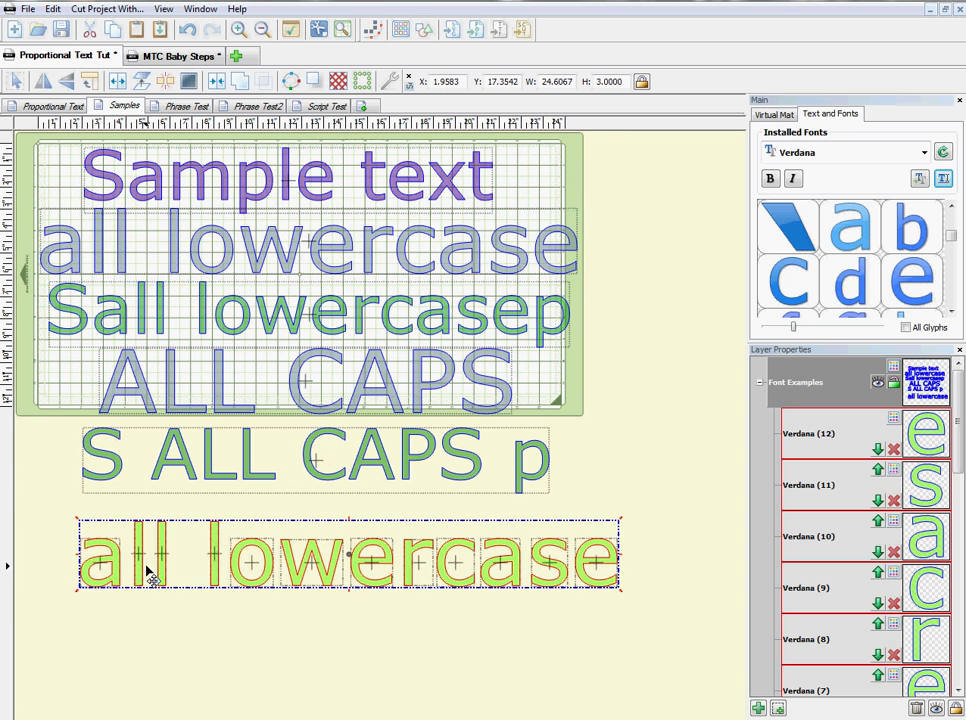
key(Delete)
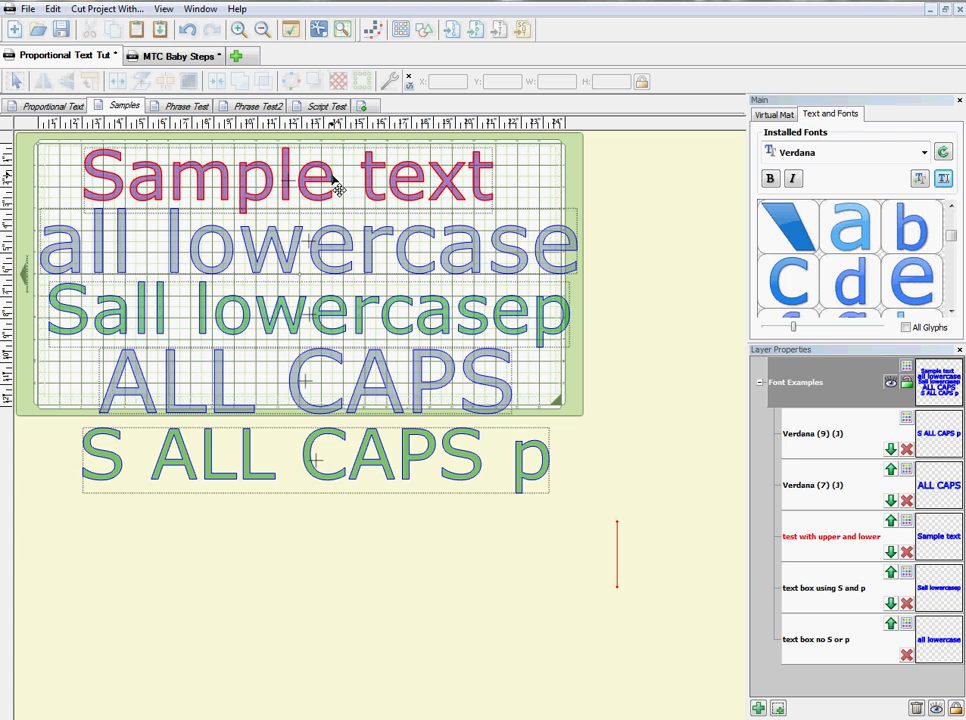
Step: Nudge the gray "ALL CAPS" text group slightly left and deselect it
click(282, 399)
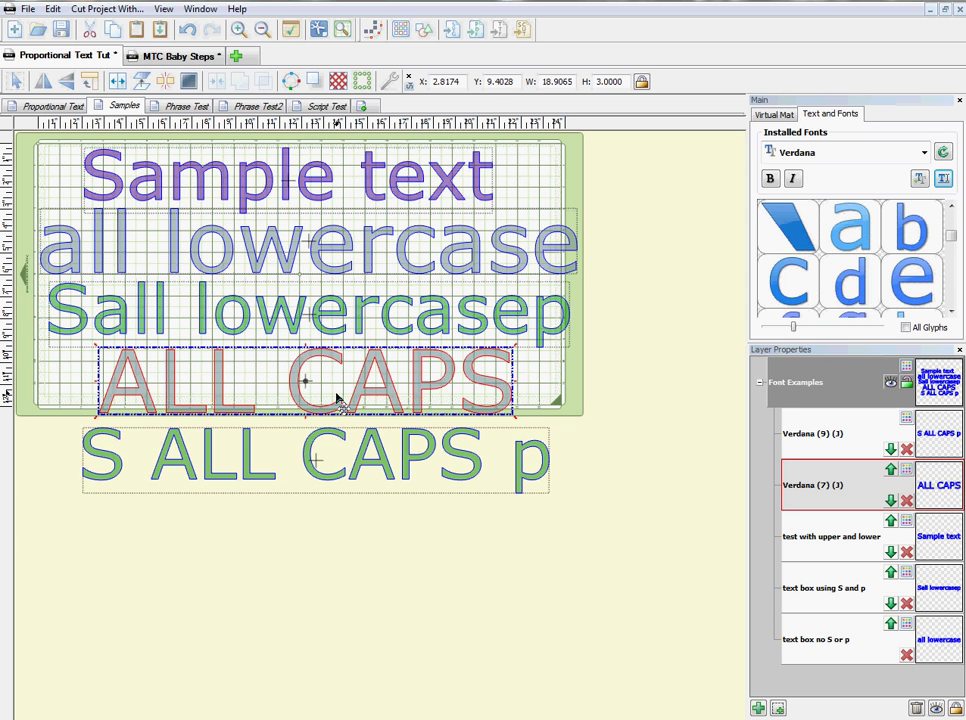
mouse_move(338, 399)
mouse_down()
mouse_move(358, 179)
mouse_move(328, 181)
mouse_move(354, 181)
mouse_move(345, 184)
mouse_move(321, 367)
mouse_move(337, 392)
mouse_move(325, 397)
mouse_up()
click(556, 388)
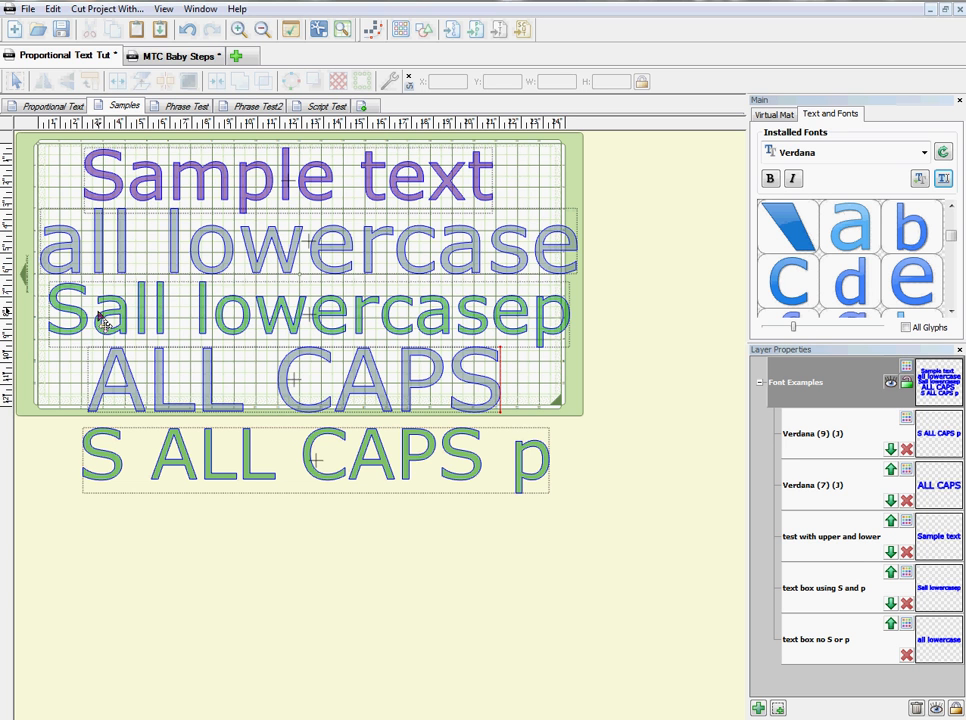
Step: Split the "Sall lowercasep" text group into separate letters and delete its leading S and trailing p
click(258, 326)
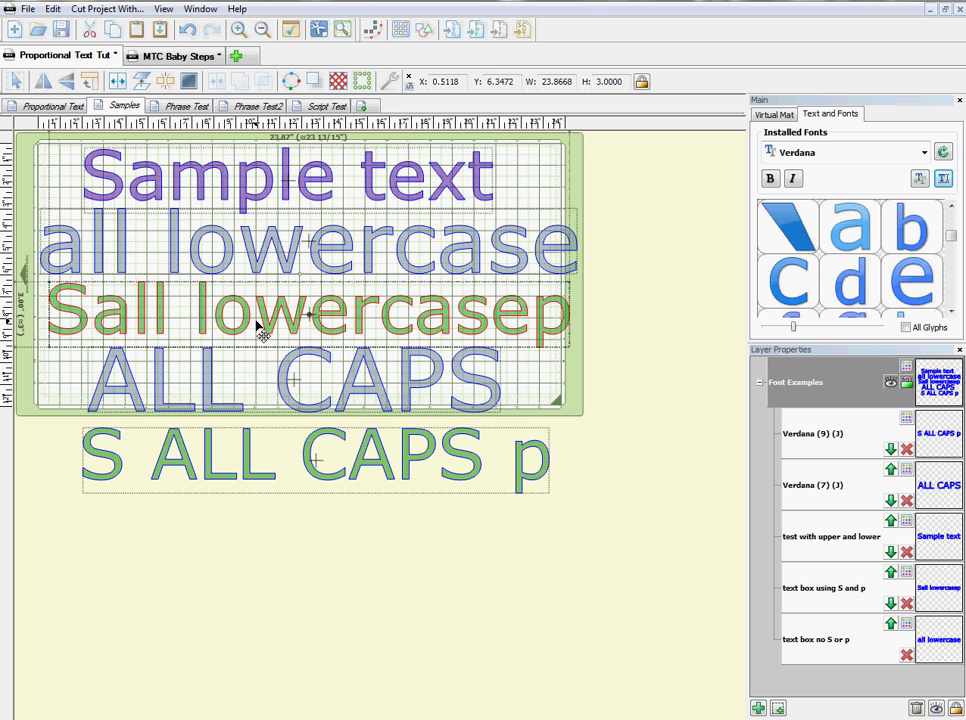
mouse_move(257, 323)
mouse_down()
mouse_move(259, 250)
mouse_move(261, 323)
mouse_up()
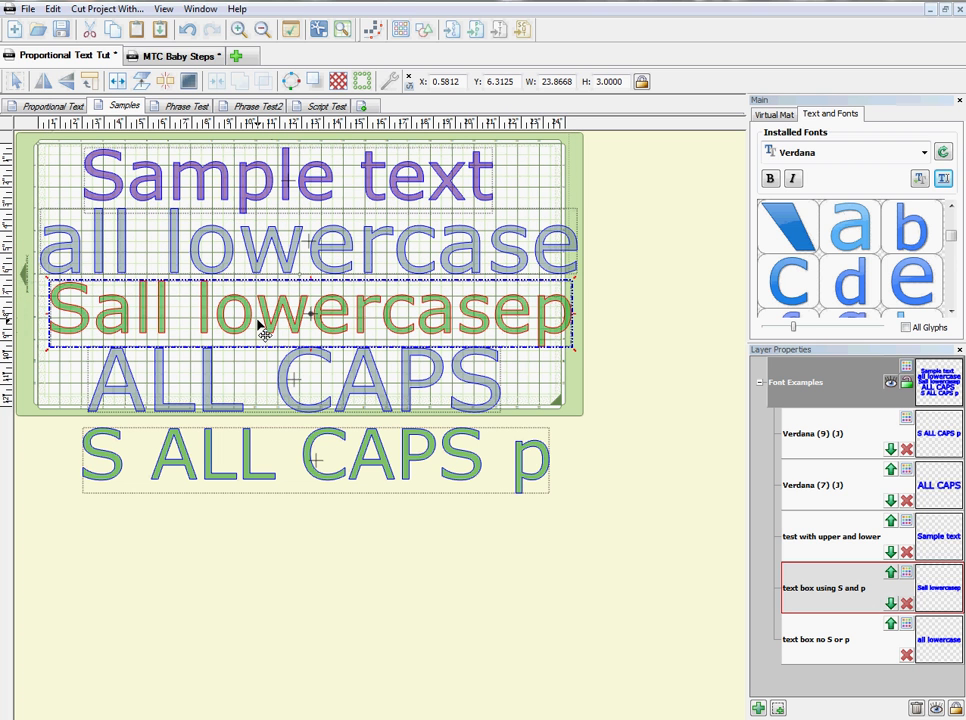
click(118, 82)
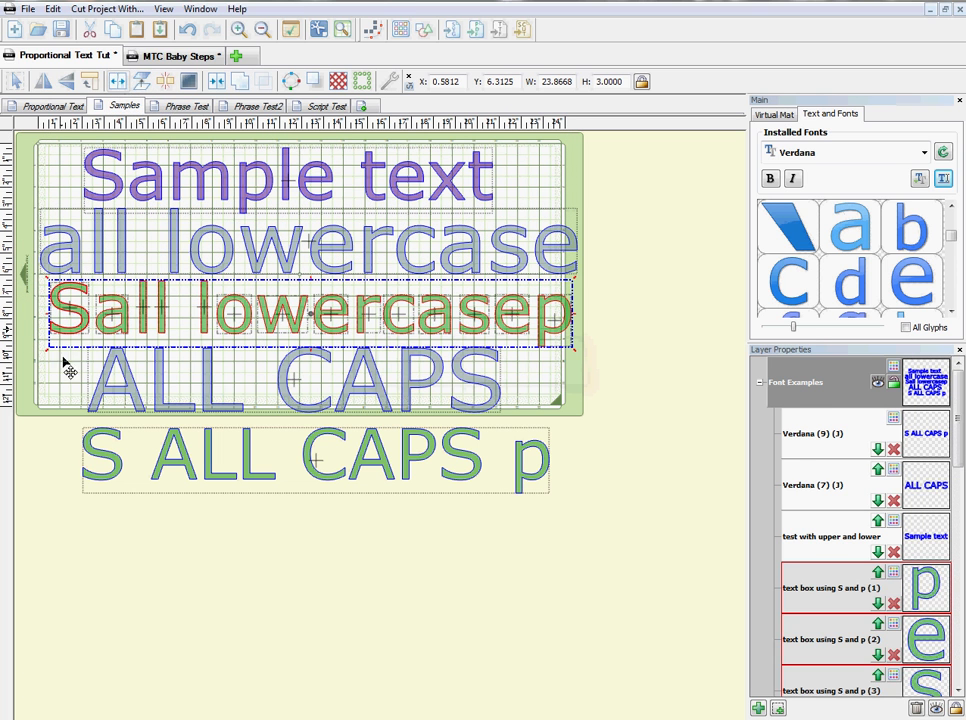
click(70, 332)
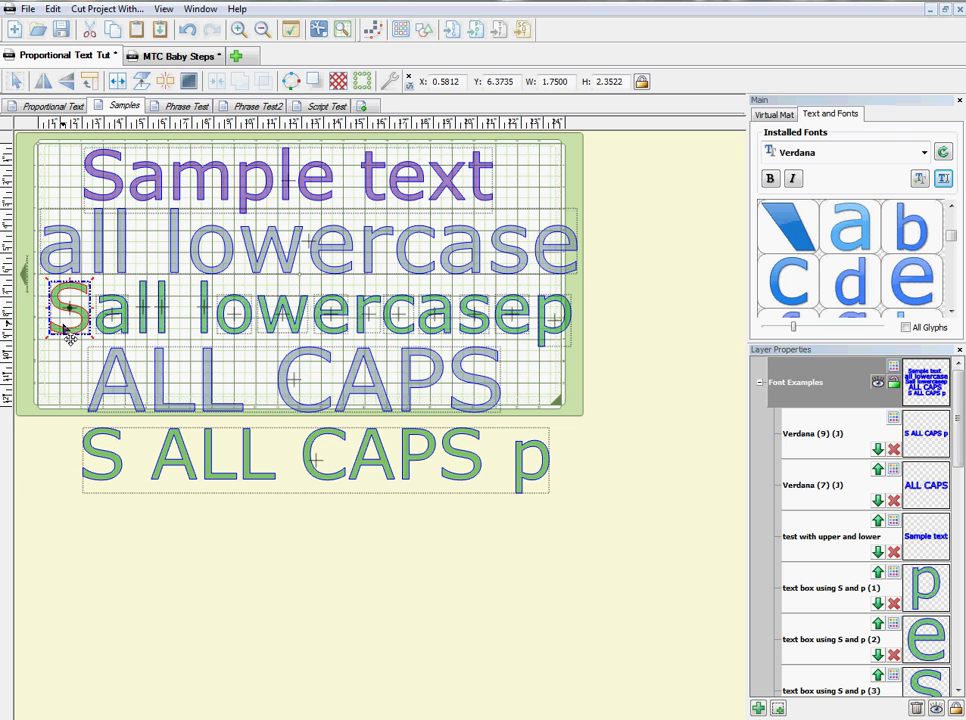
key(Delete)
click(566, 320)
key(Delete)
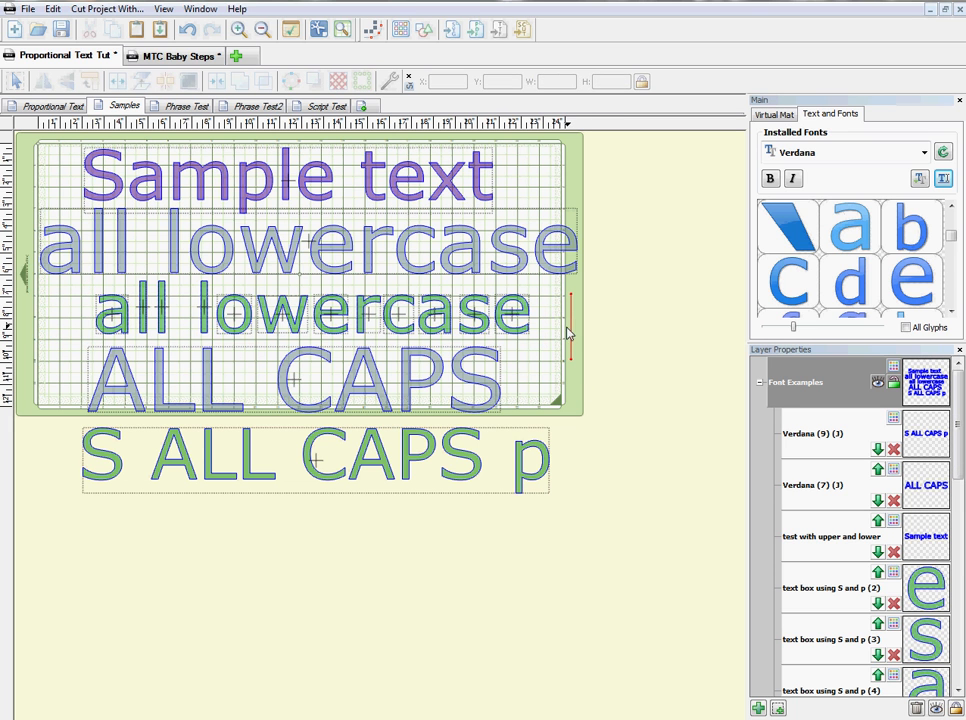
Step: Move the gray "all lowercase" group below all other lines, and the split green one beneath "Sample text" at about X 2.8, Y 3.15 inches
drag(550, 263, 530, 545)
drag(594, 360, 90, 275)
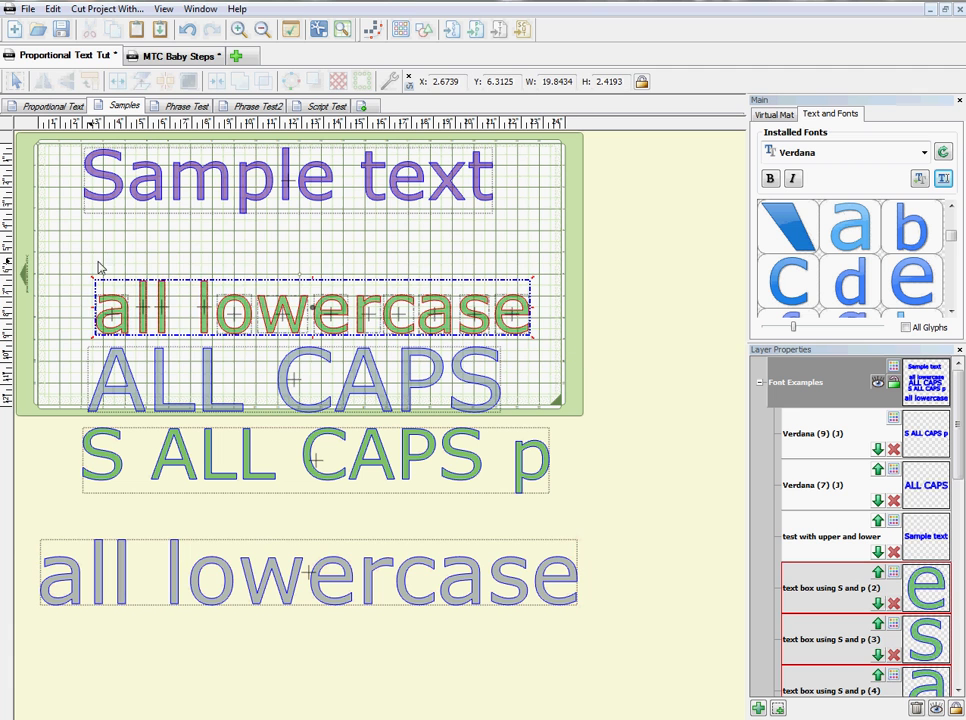
drag(249, 325, 250, 261)
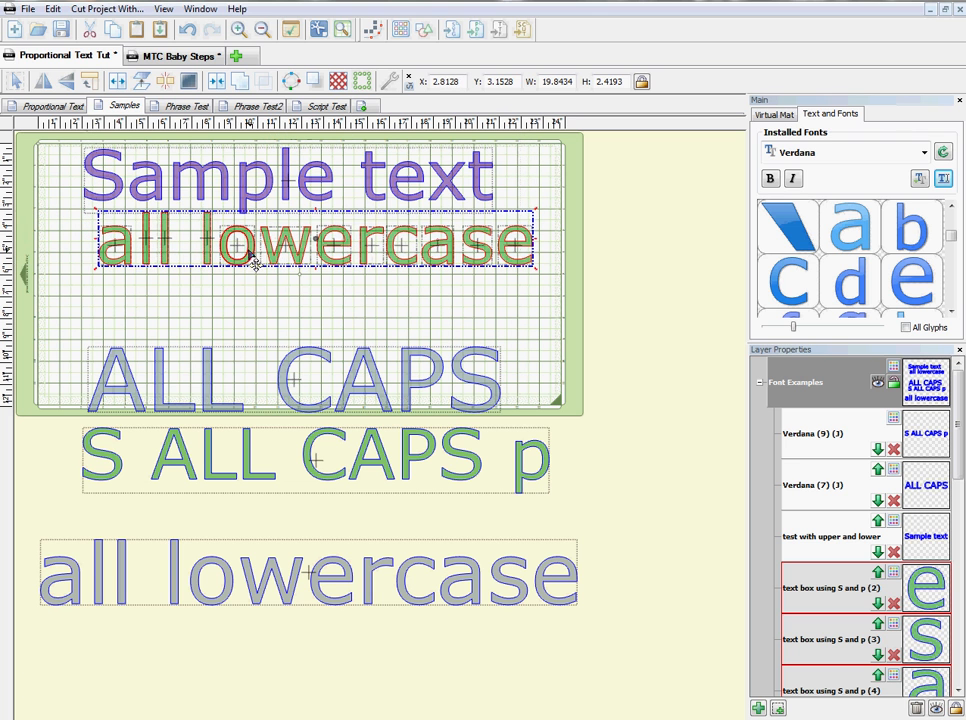
click(241, 293)
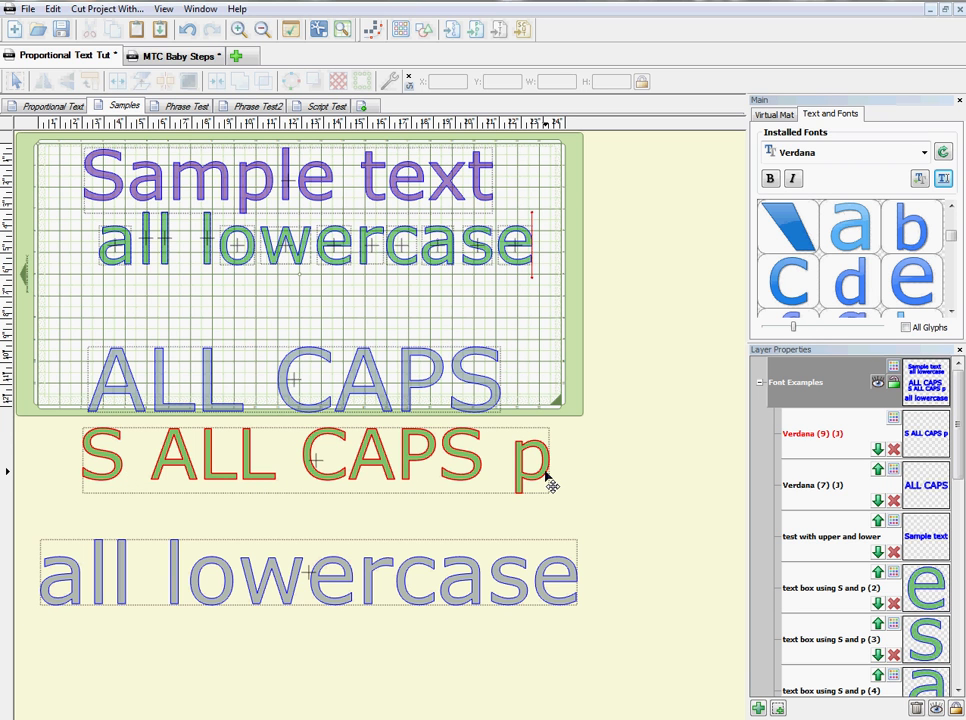
Step: Split the "S ALL CAPS p" text group into separate letters and delete its leading S and trailing p
click(382, 477)
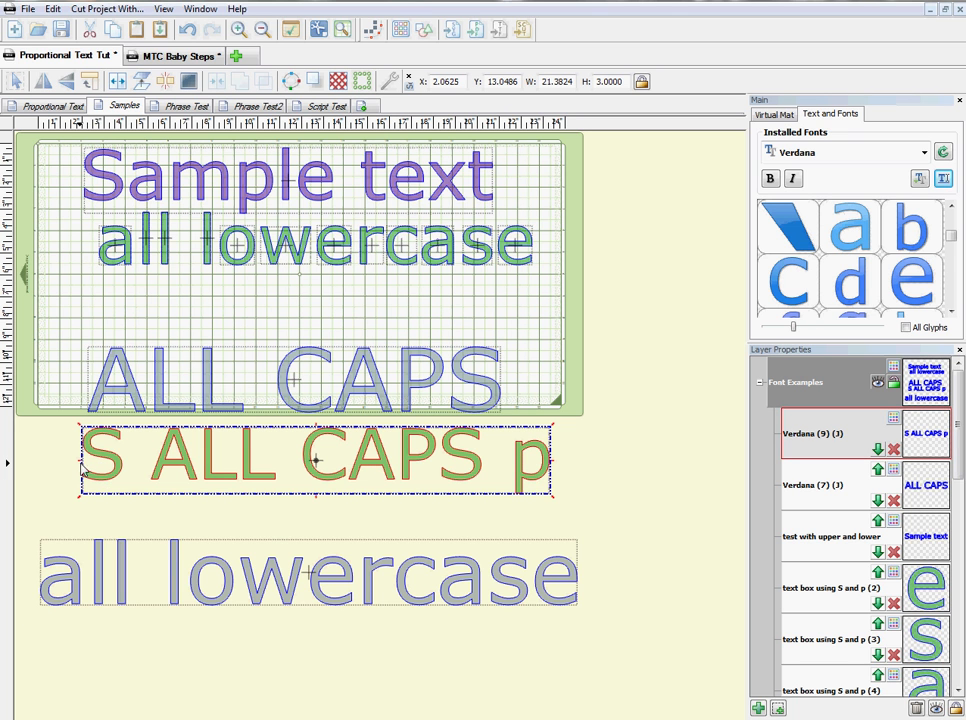
click(119, 82)
click(47, 449)
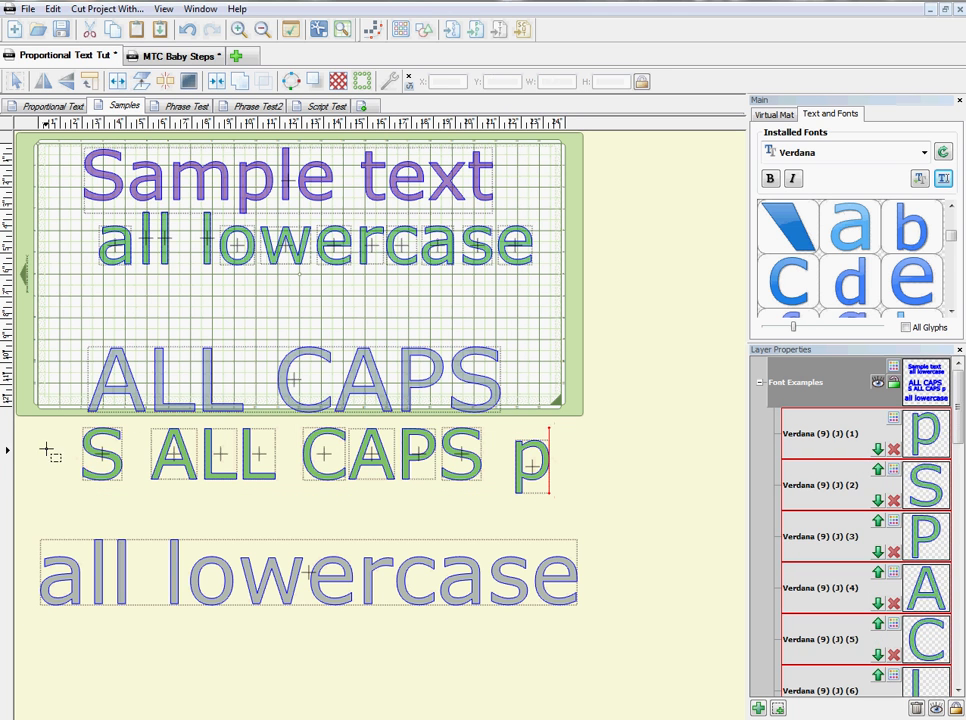
click(108, 487)
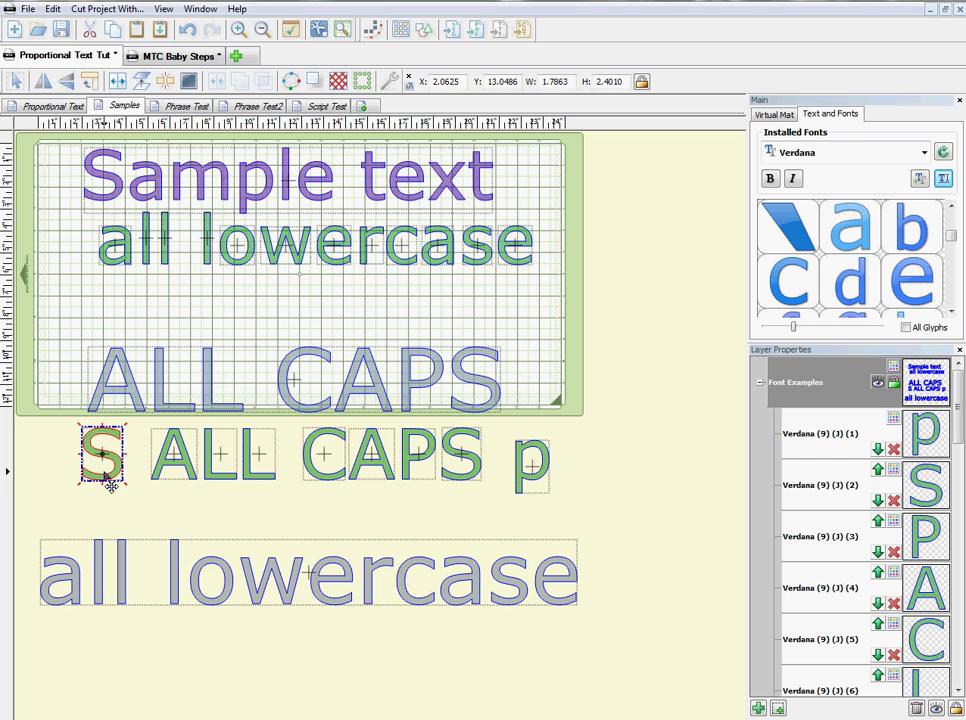
key(Delete)
click(545, 472)
key(Delete)
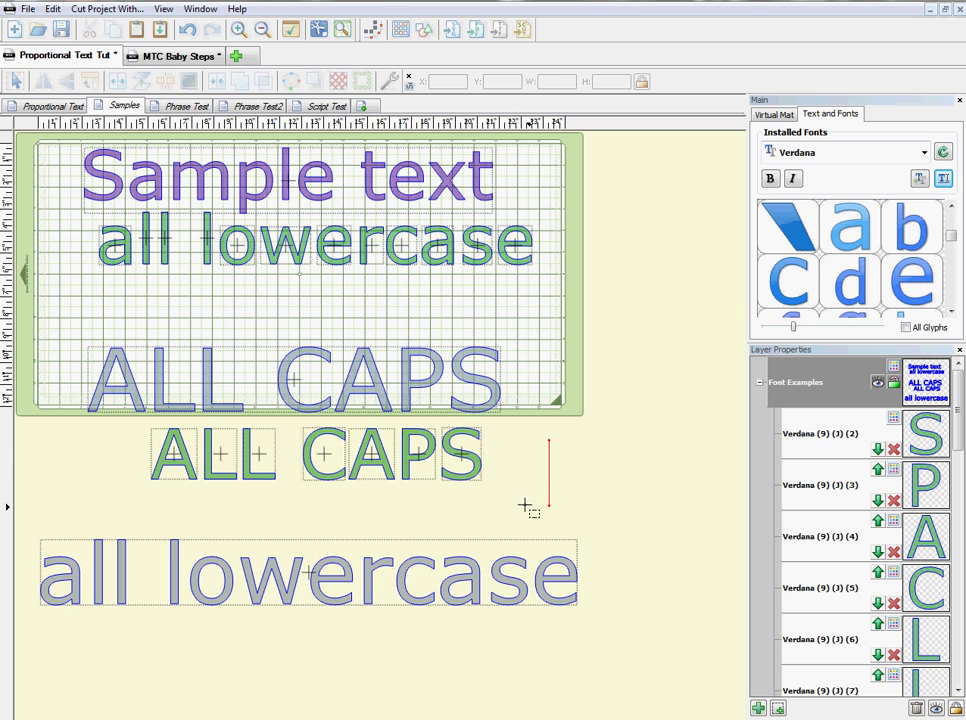
Step: Move the split green "ALL CAPS" letters beneath "all lowercase" on the mat, and the gray group below the mat at about X 2.5, Y 14.4 inches
drag(524, 507, 129, 403)
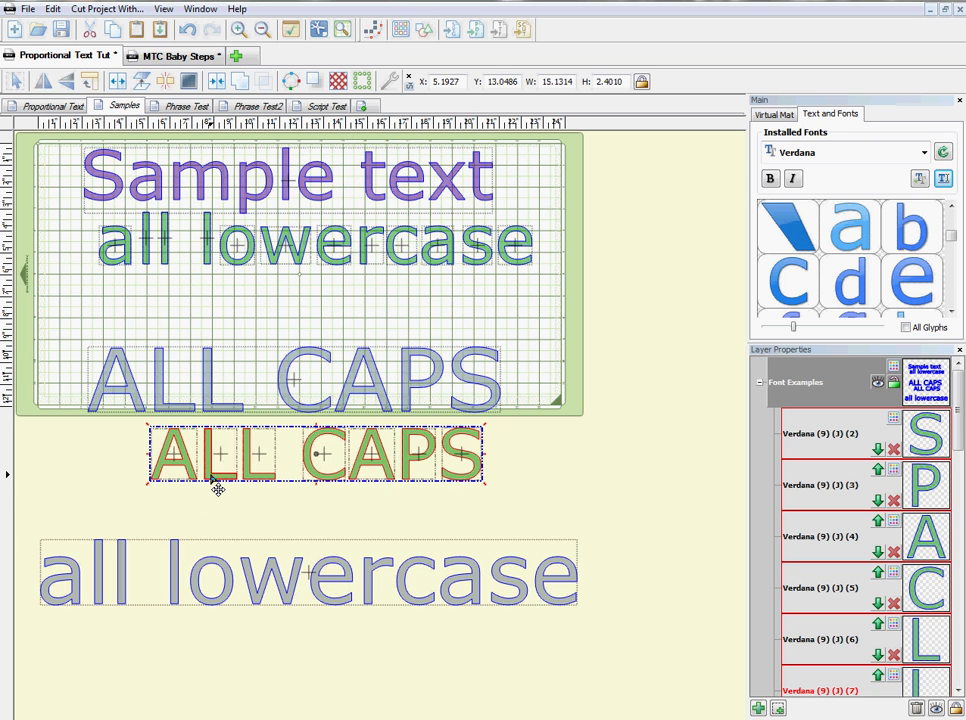
drag(217, 488, 224, 526)
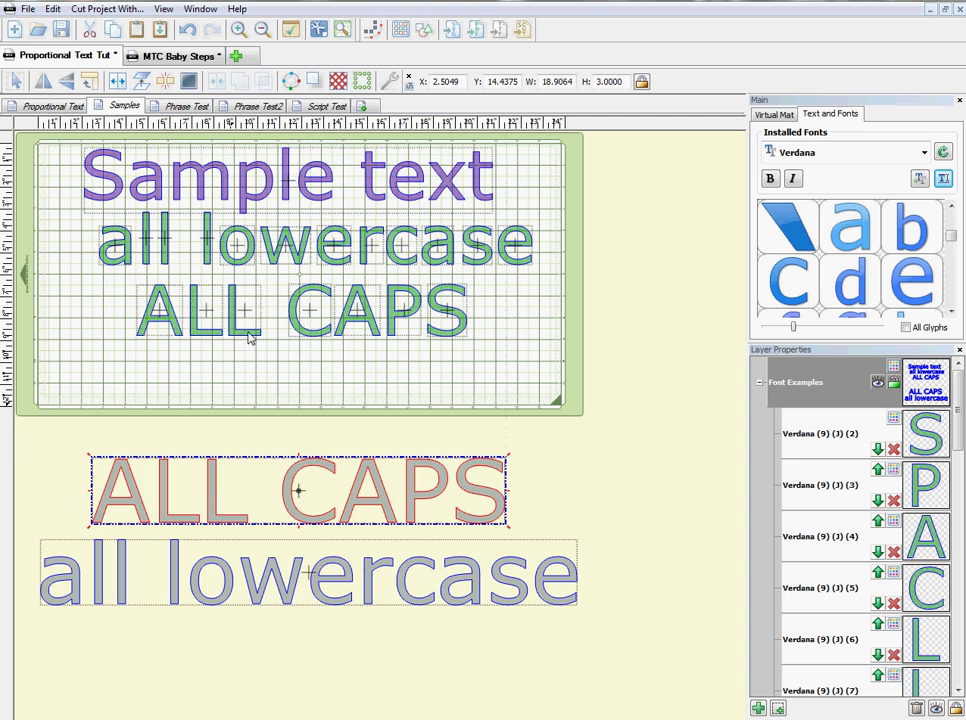
Step: Set the caret size to 2.00 inches on the Phrase Test page
click(186, 107)
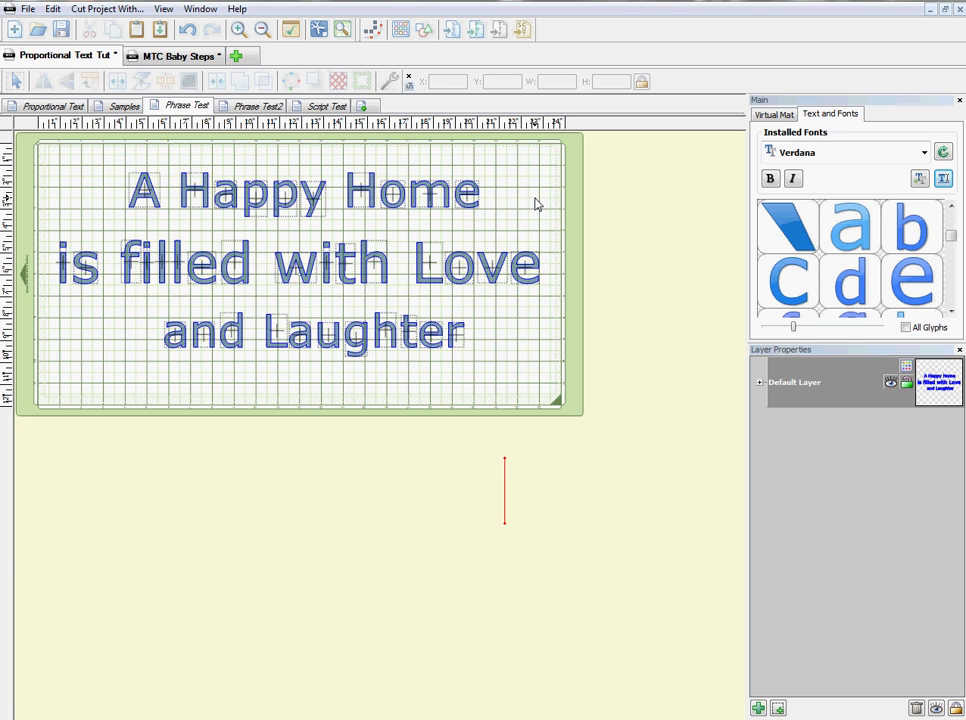
click(774, 114)
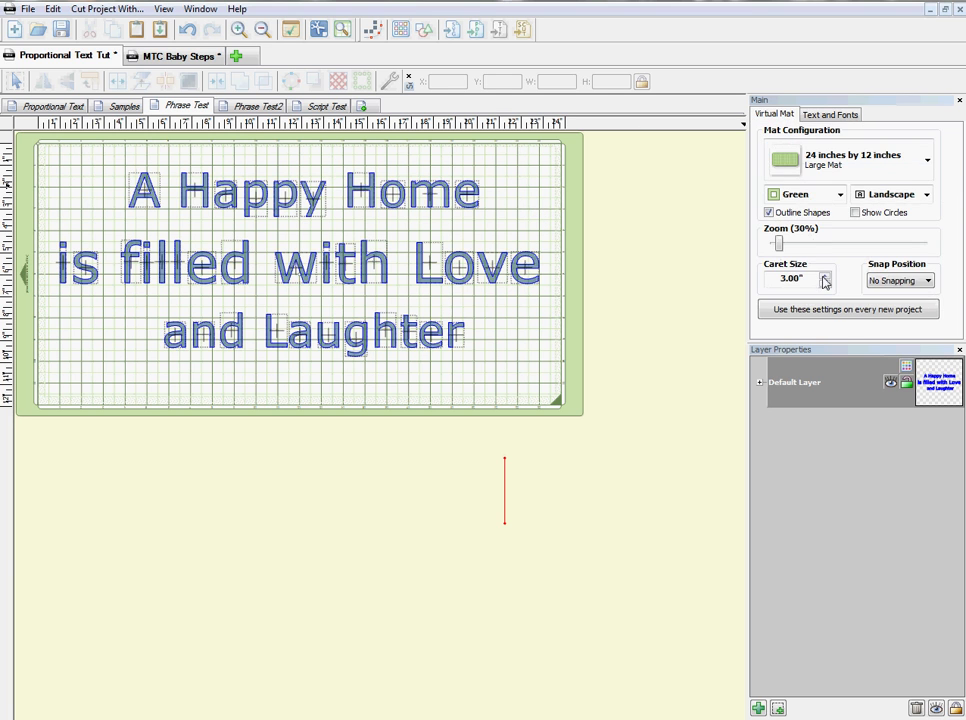
click(825, 284)
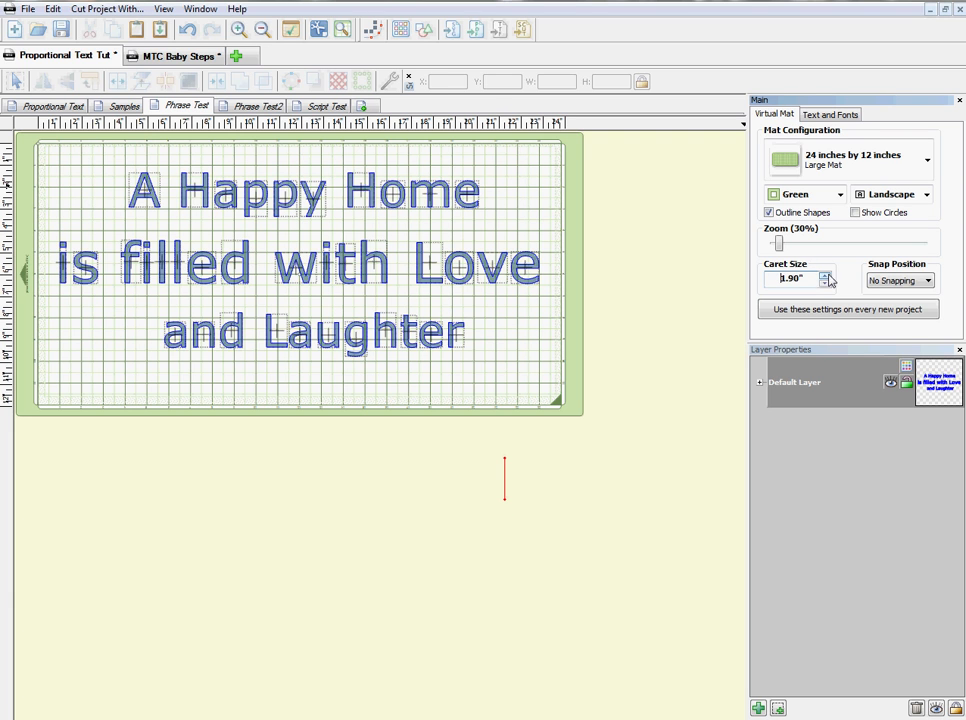
click(825, 275)
click(532, 200)
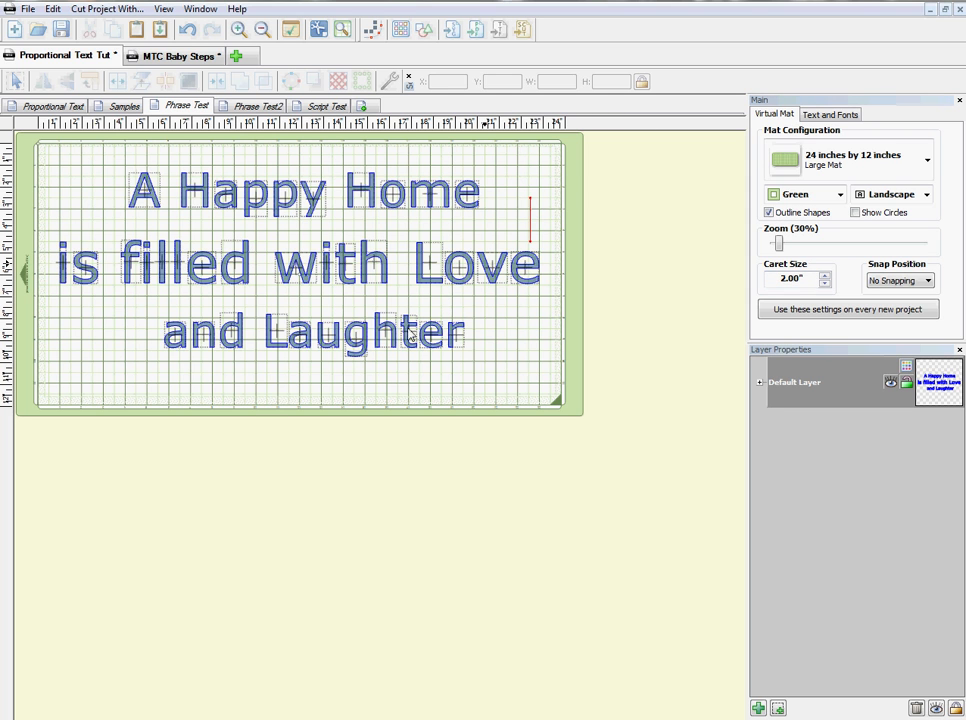
Step: Add an auto-split Verdana text group "A is filled with Love p" below "and Laughter", at about X 8.2, Y 11.4 inches
click(217, 397)
click(833, 115)
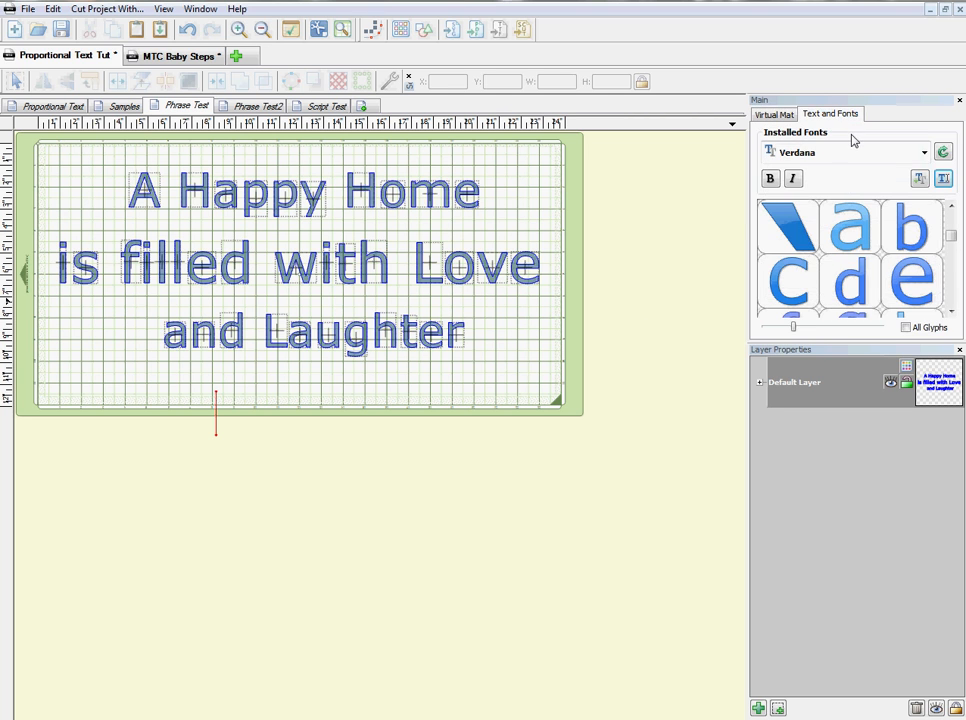
click(945, 181)
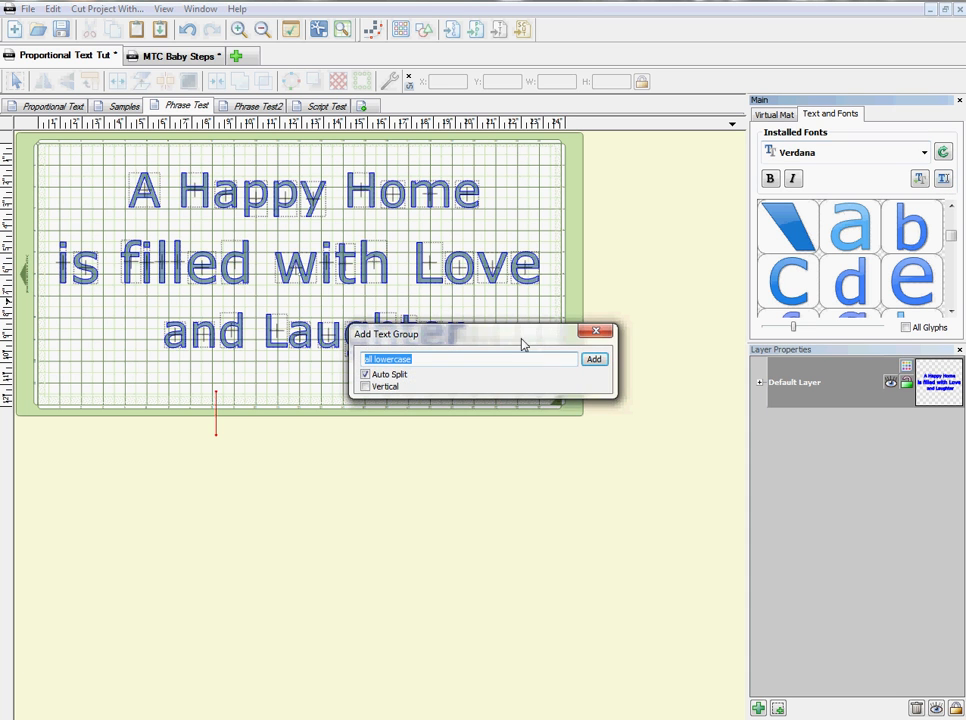
drag(520, 341, 492, 460)
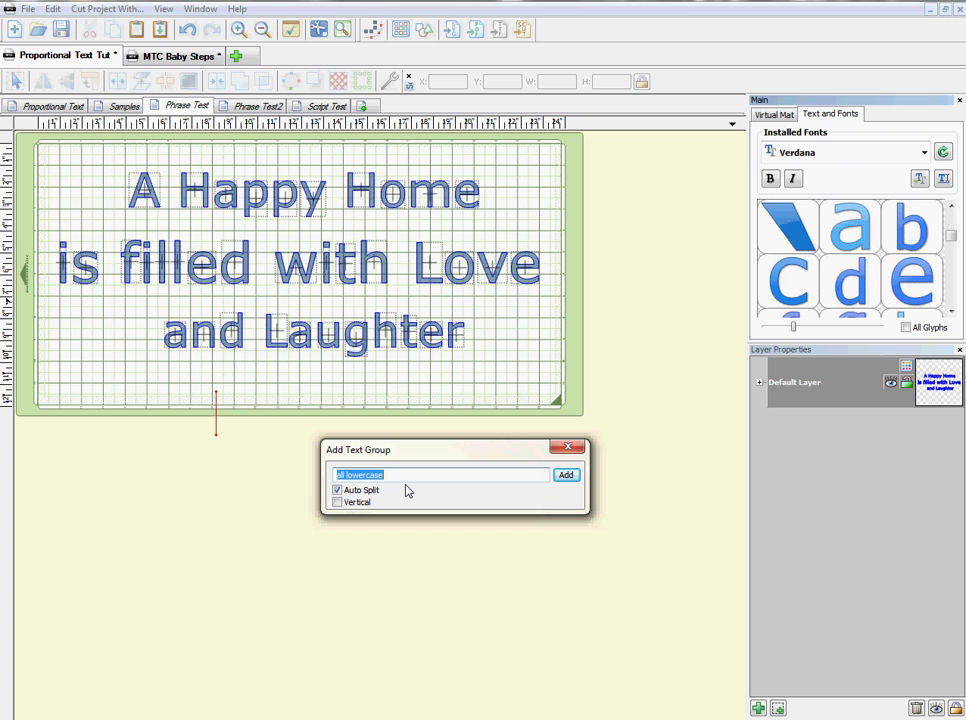
text(A is filled with Love p)
click(568, 477)
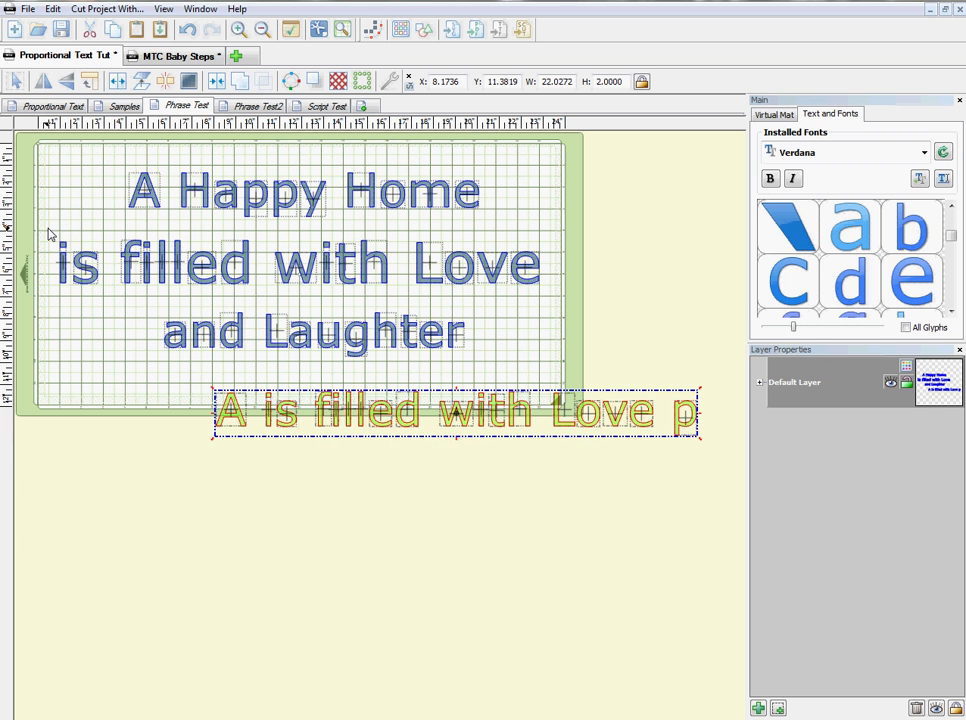
Step: Move the original "is filled with Love" line below the mat to about X 1.8, Y 14.5 inches, and put the new line in its place
drag(50, 231, 572, 316)
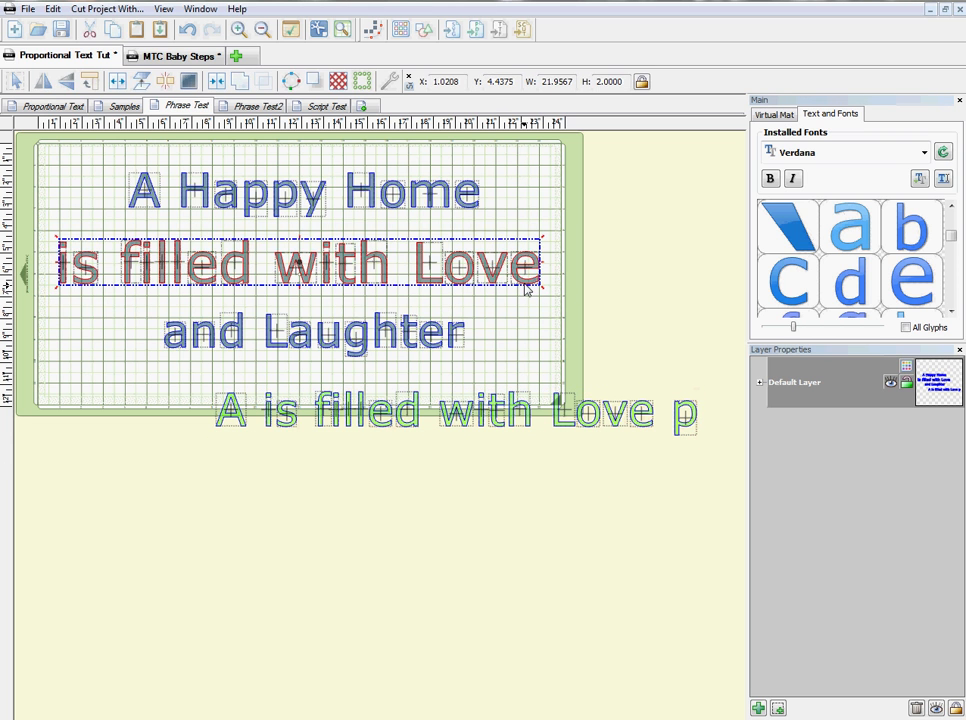
drag(528, 287, 560, 511)
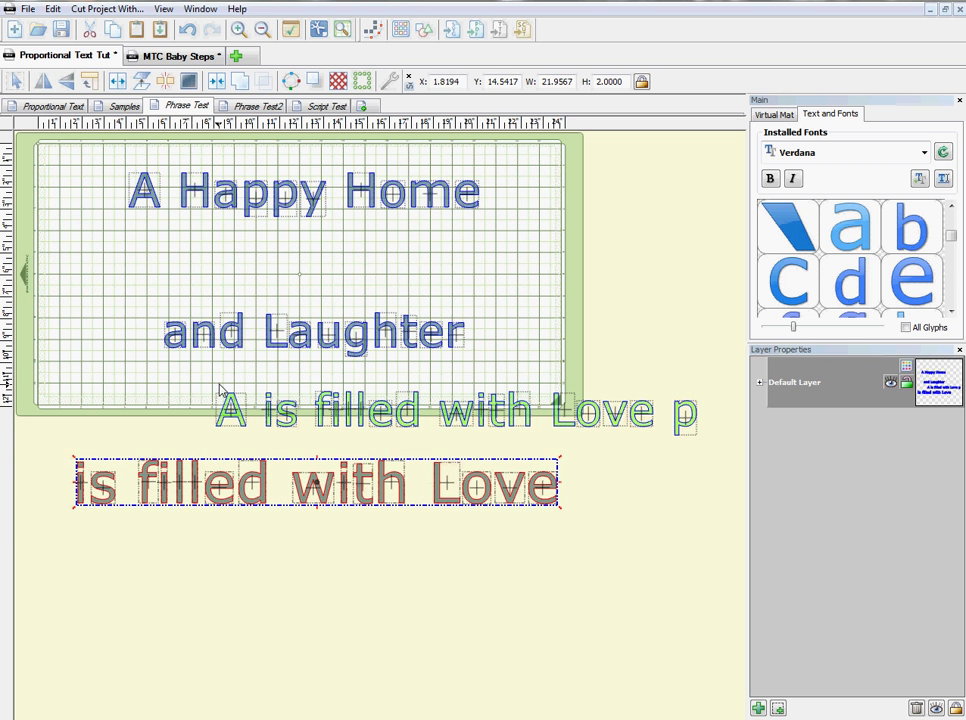
click(218, 391)
drag(193, 366, 524, 268)
click(537, 330)
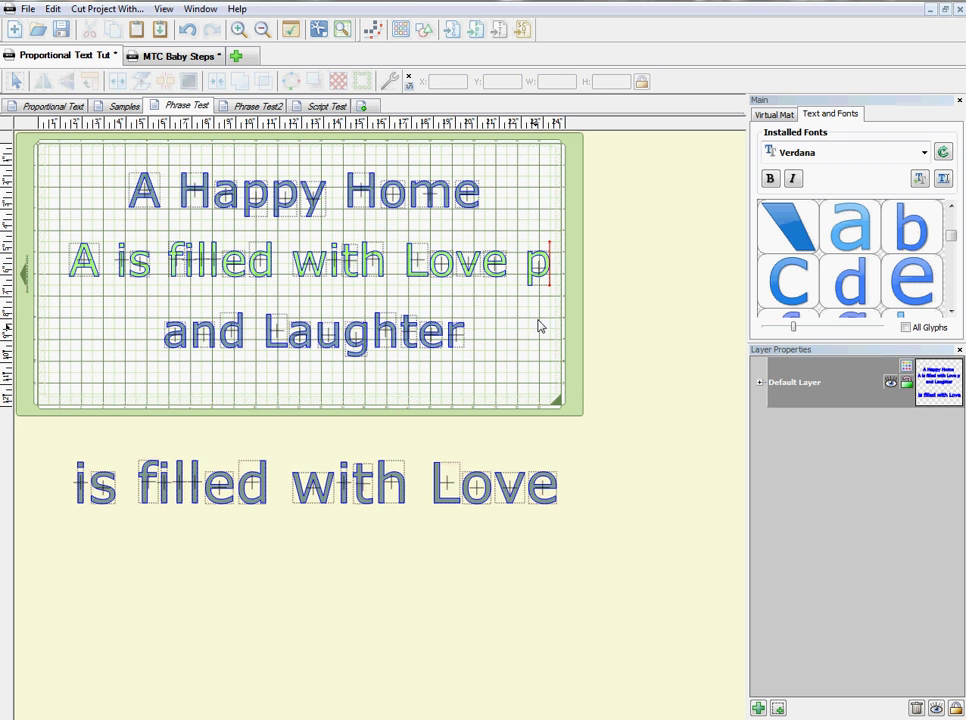
Step: Delete the trailing p and the leading A from the new "A is filled with Love p" line
click(538, 265)
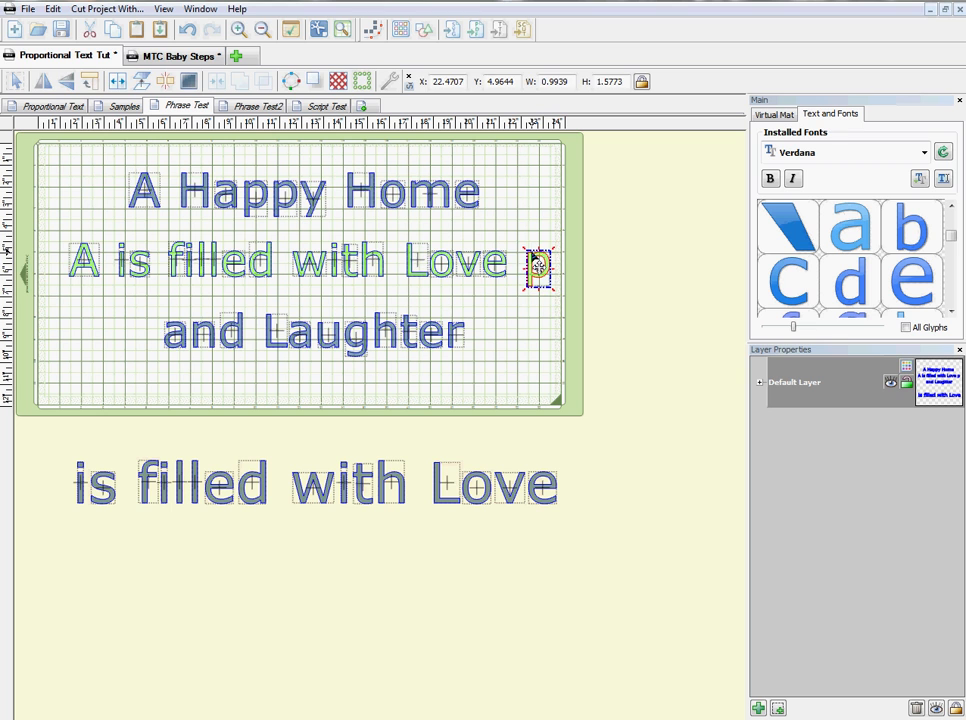
key(BackSpace)
click(86, 276)
key(BackSpace)
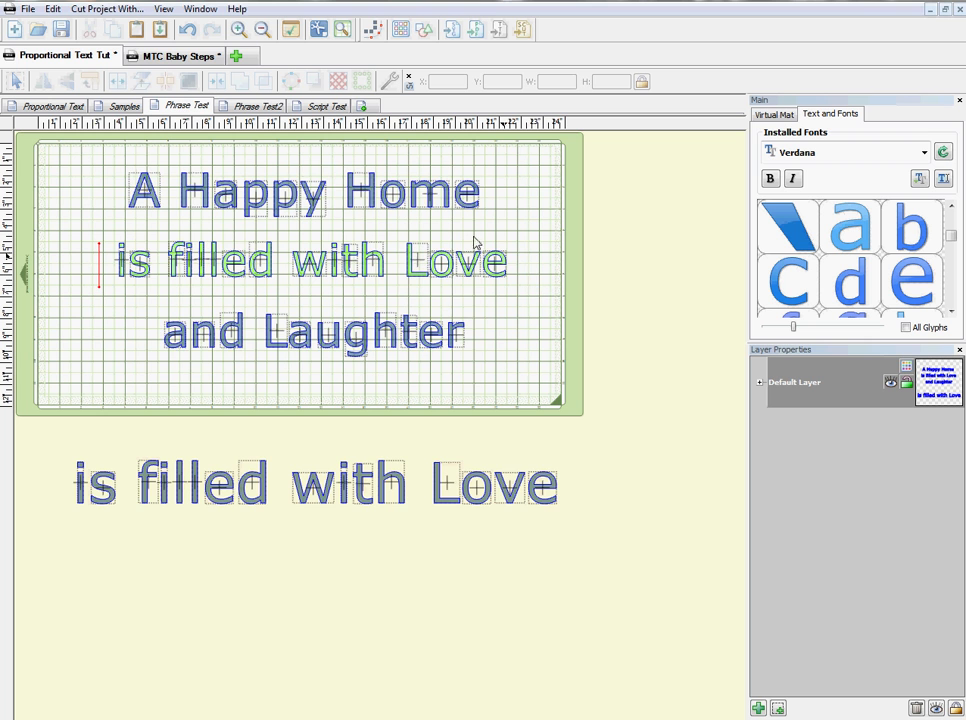
Step: Compare the unsplit phrase lines on the Phrase Test2 page with those on the Phrase Test page
click(252, 106)
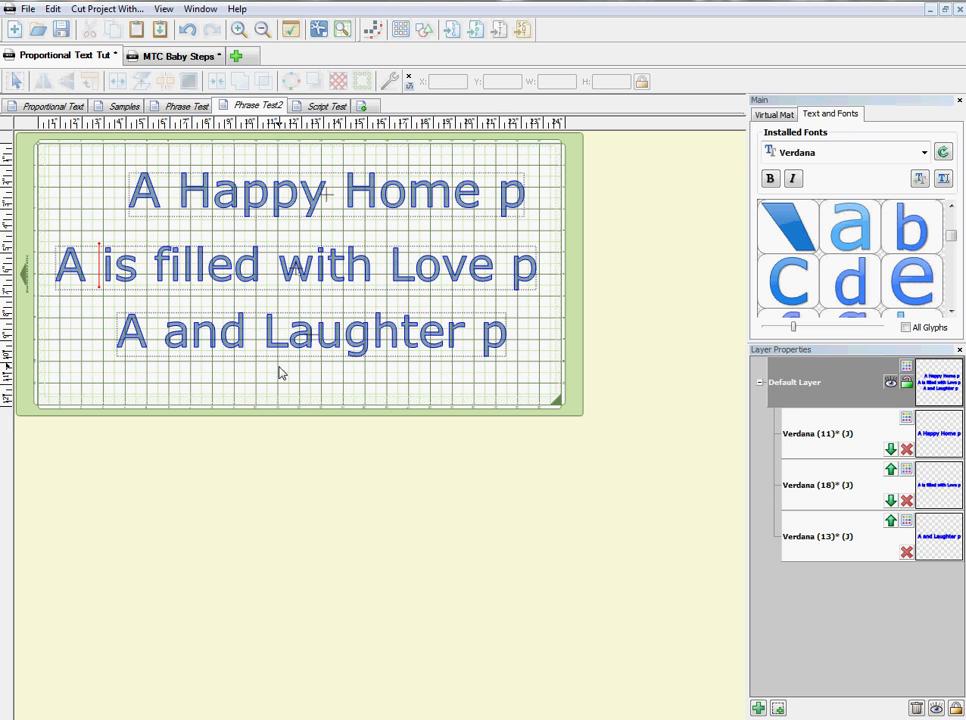
click(185, 106)
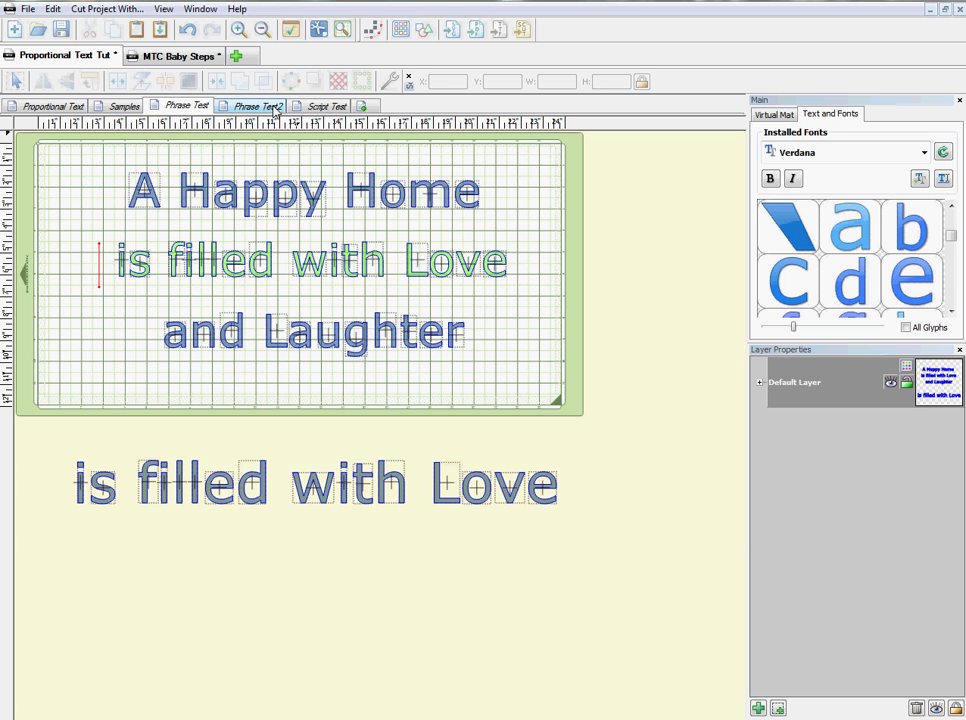
Step: Open the Script Test page and set the text font to French Script MT
click(316, 108)
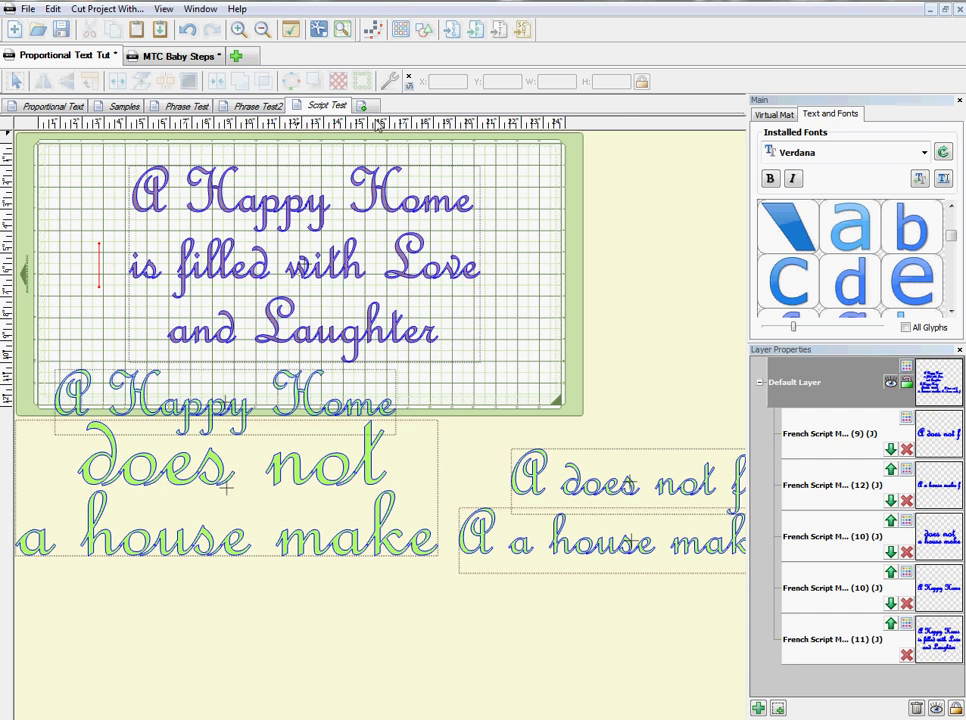
click(793, 152)
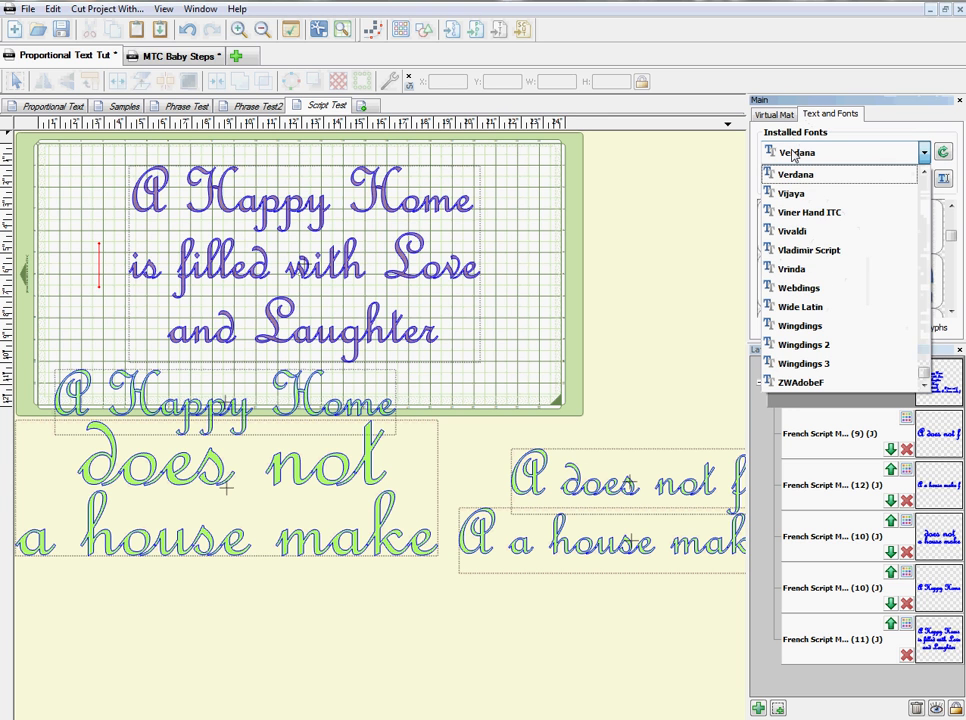
drag(927, 374, 922, 254)
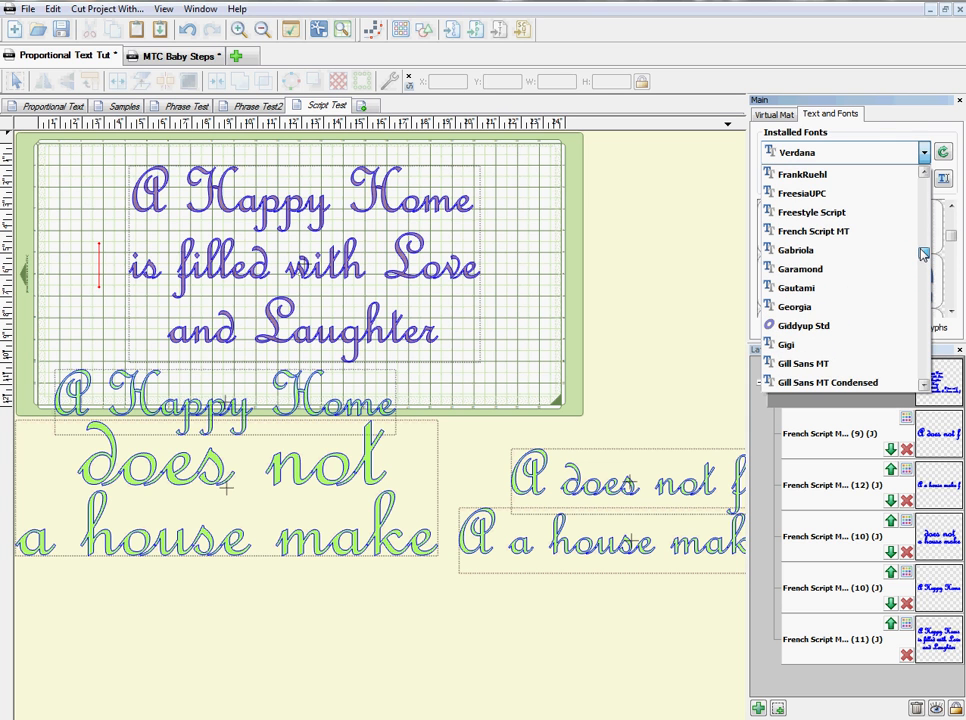
click(836, 232)
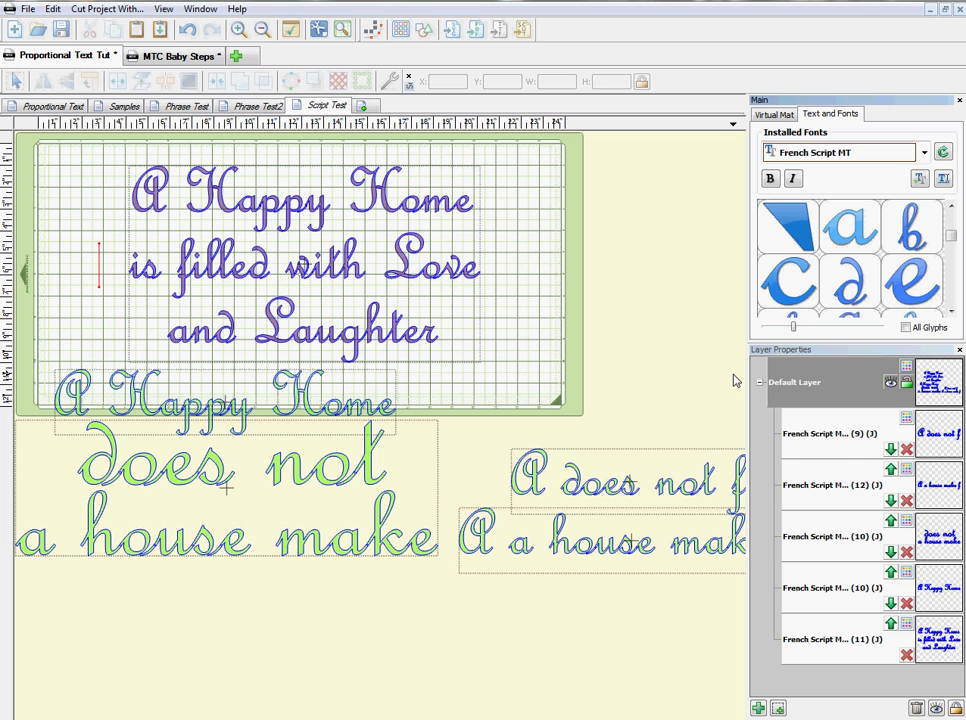
Step: Remove the "(9) (J)" suffix from the layer name of the "A does not f" text group
click(836, 440)
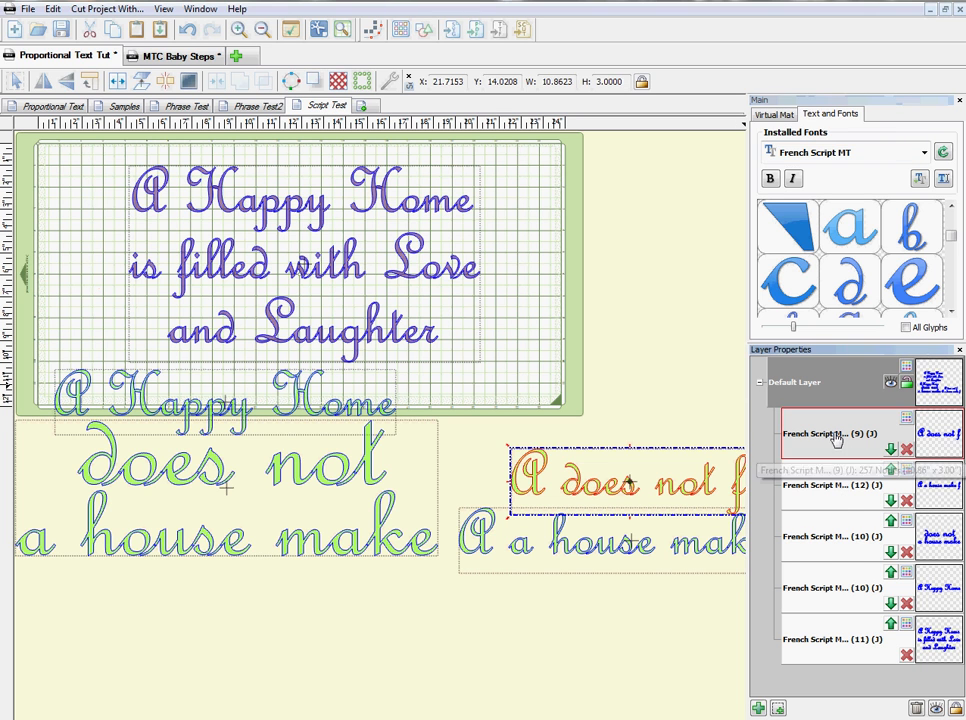
double_click(836, 435)
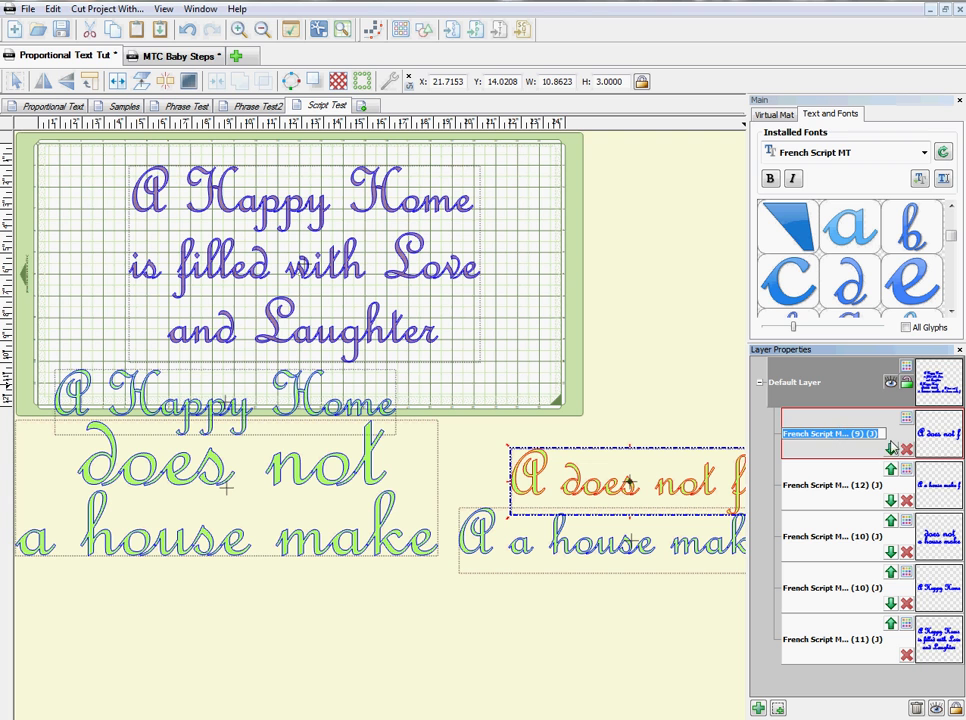
click(883, 434)
key(BackSpace)
key(BackSpace)
key(BackSpace)
key(BackSpace)
key(BackSpace)
key(BackSpace)
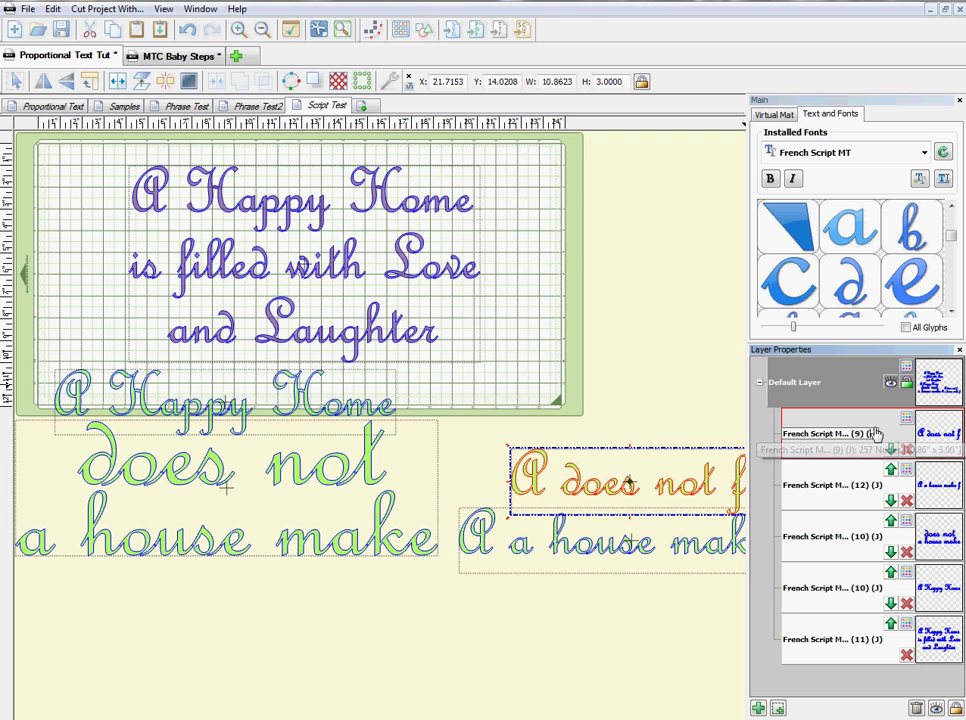
click(855, 413)
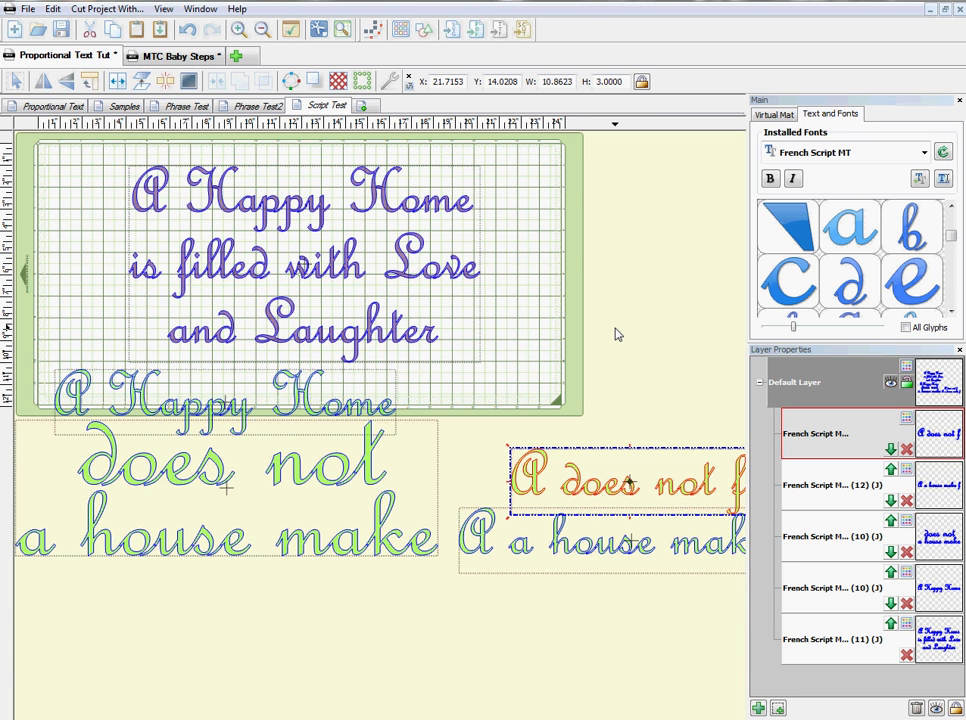
click(99, 265)
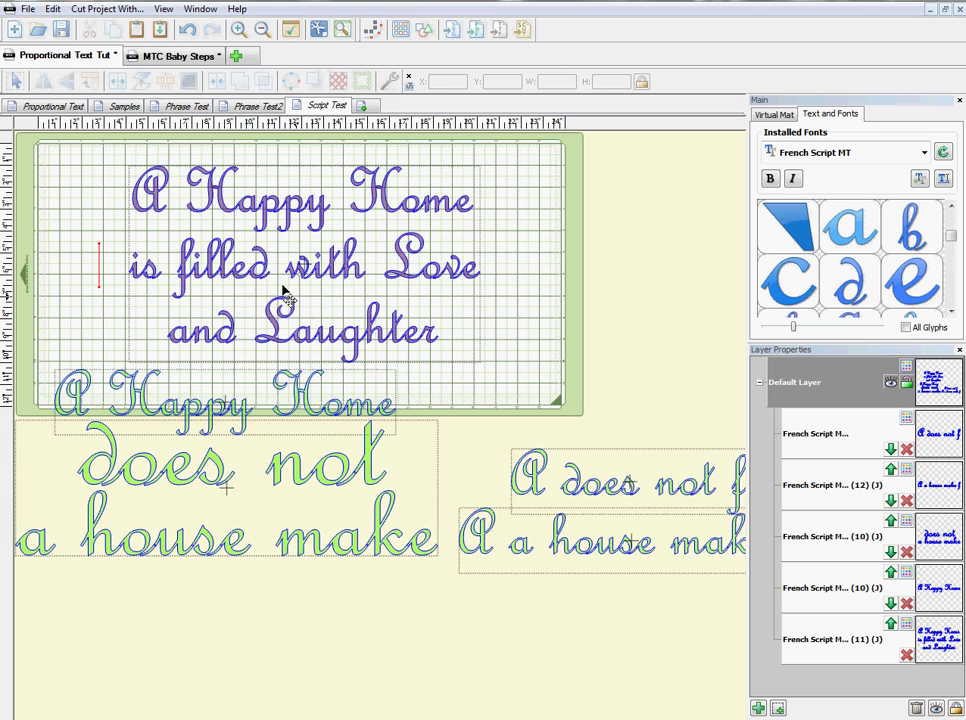
click(146, 190)
click(519, 305)
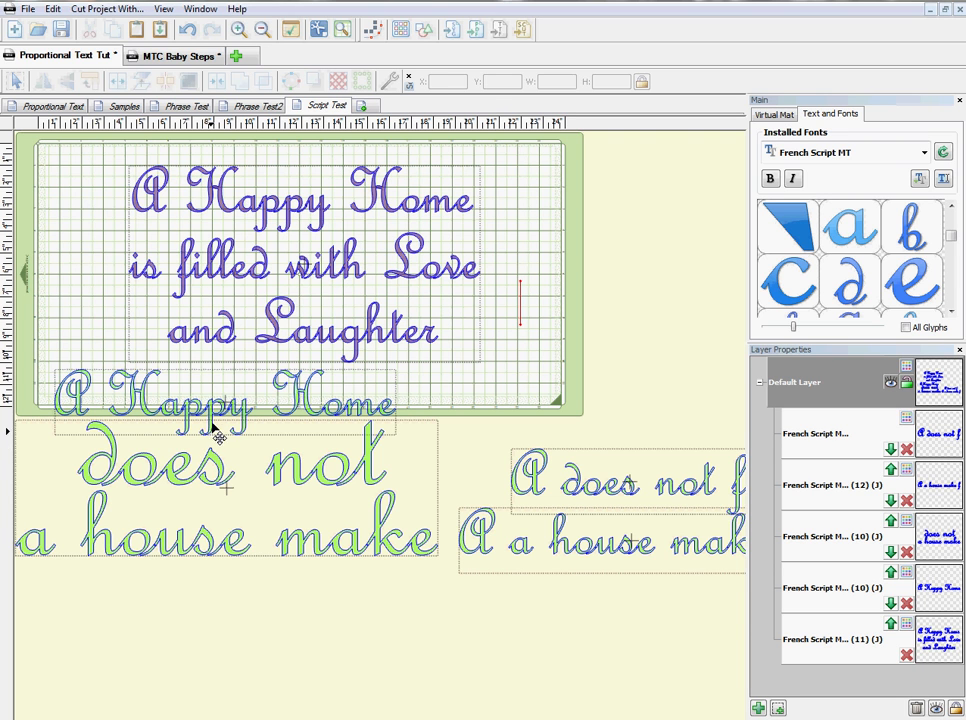
Step: Move the oversized "does not a house make" group down the page, and stack "A does not f" and "A a house make f" under the lower "A Happy Home"
click(302, 476)
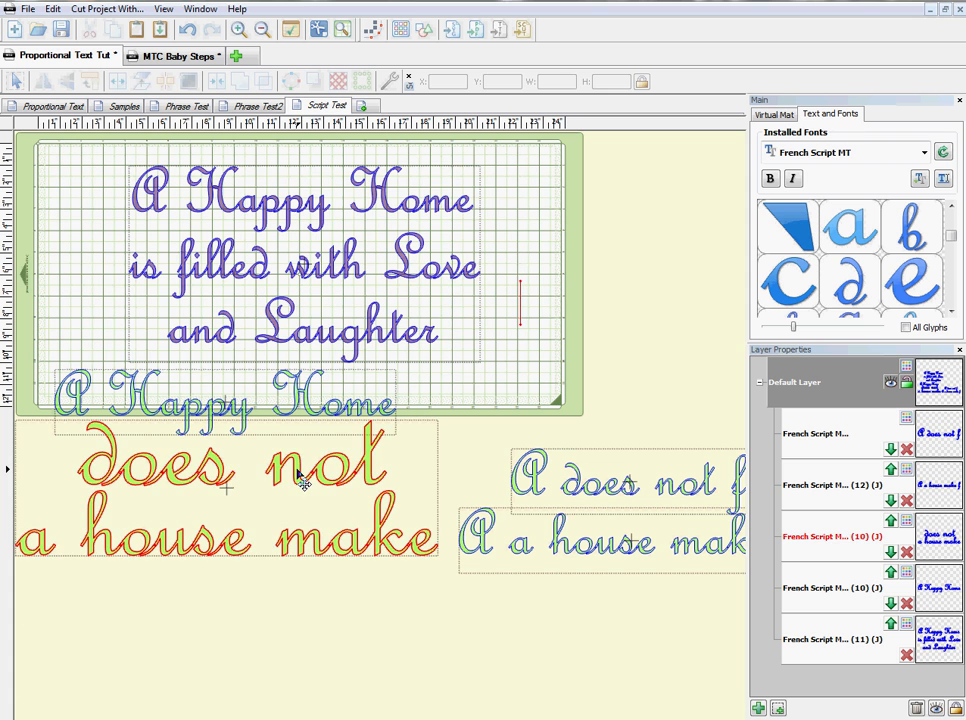
drag(302, 476, 313, 701)
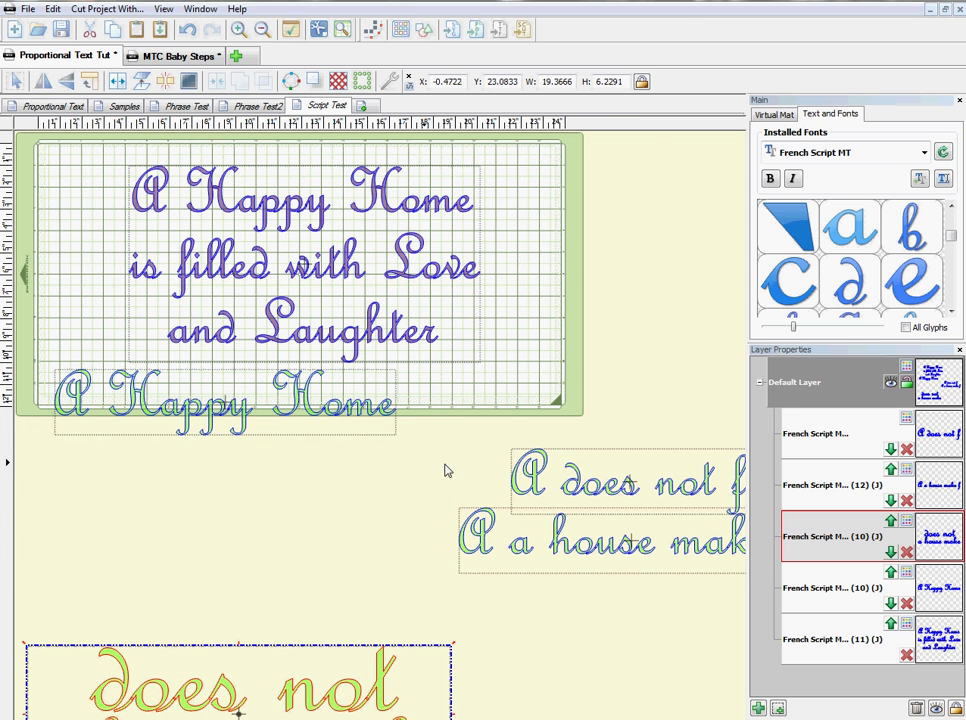
drag(565, 492, 155, 484)
drag(478, 574, 118, 553)
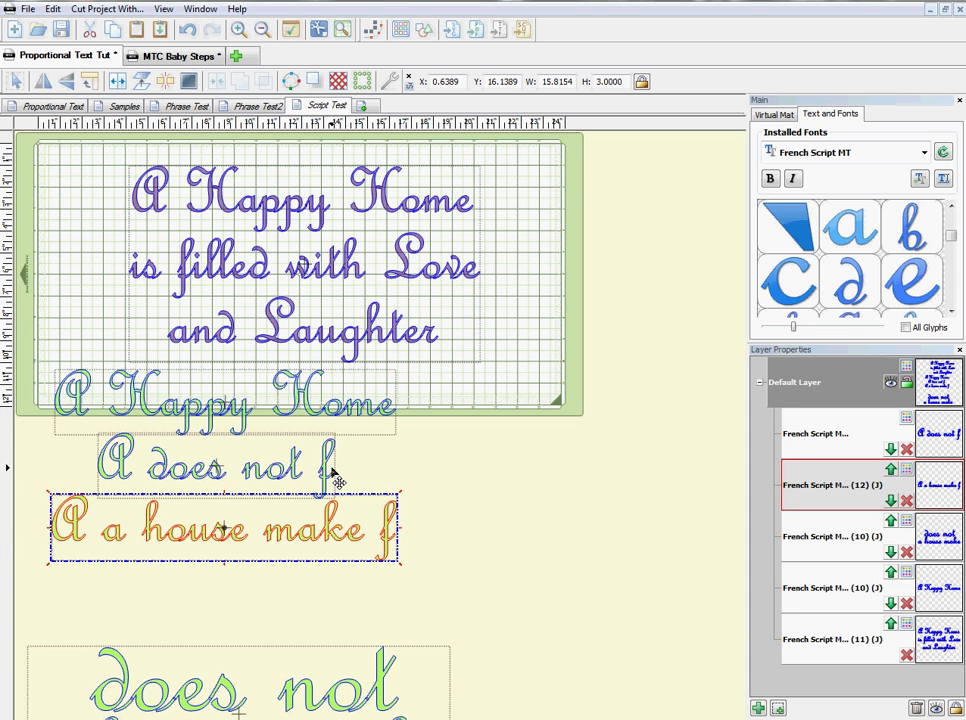
click(464, 519)
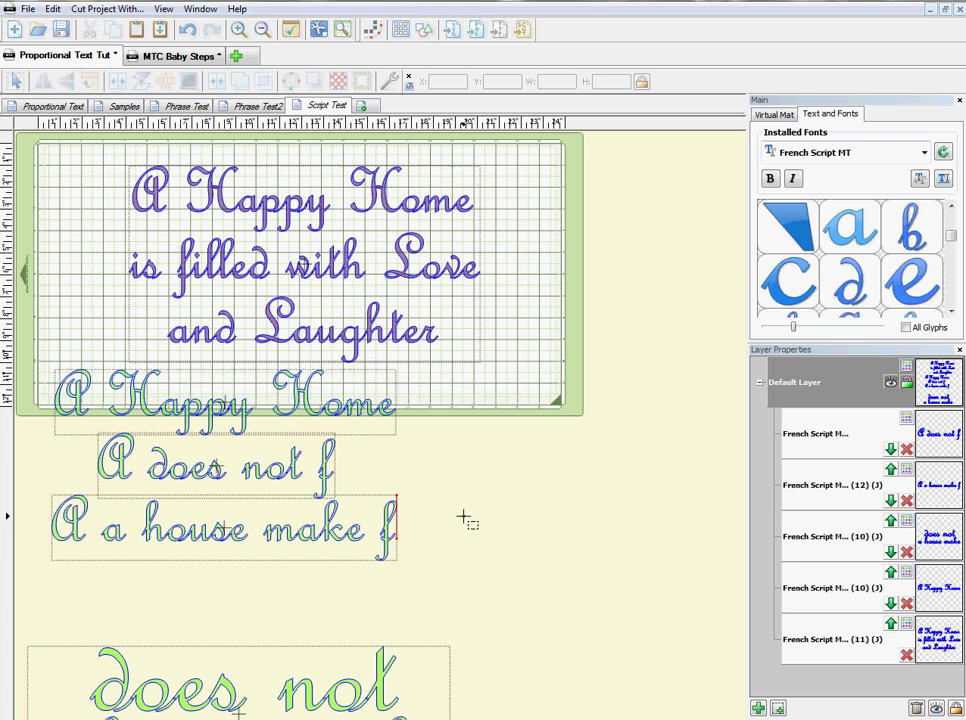
Step: Split the "A a house make f" line into separate letters and delete its leading A and trailing f
click(120, 467)
drag(27, 437, 449, 607)
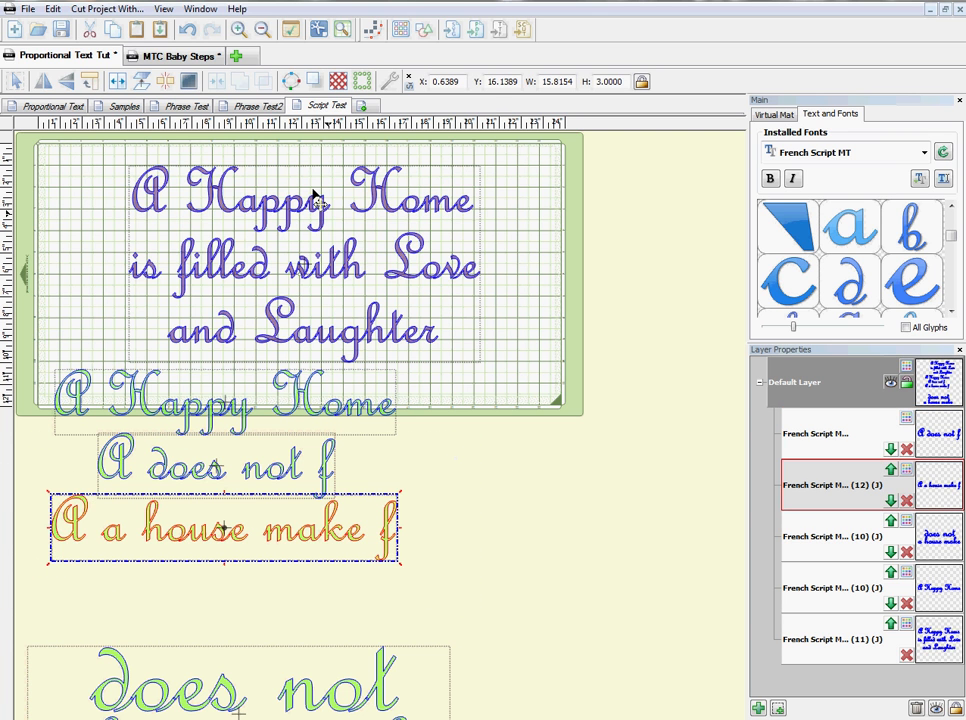
click(117, 81)
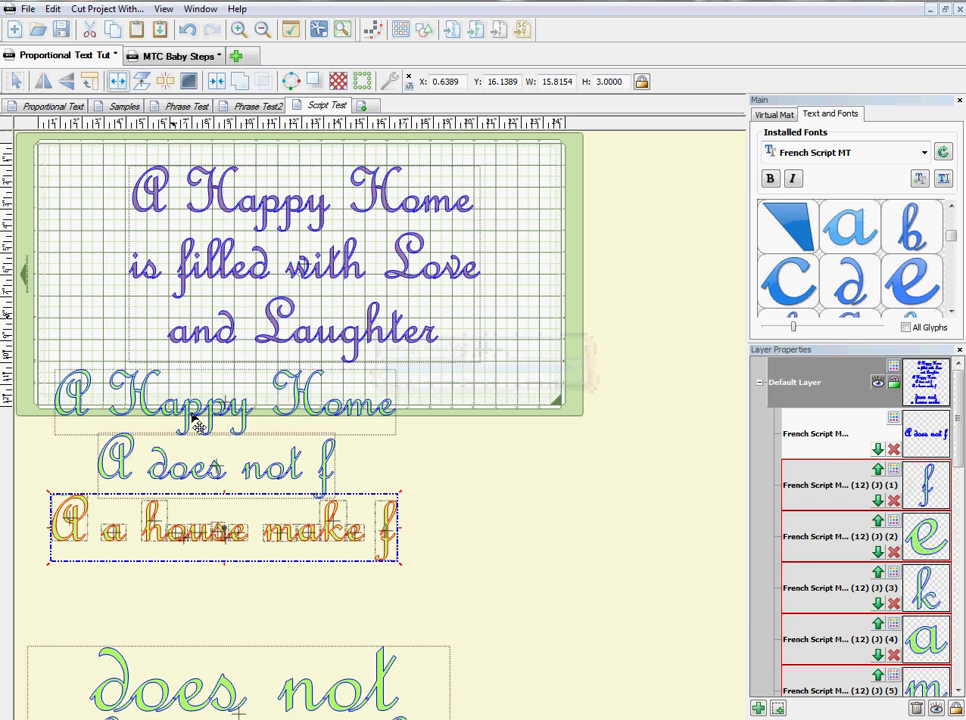
click(97, 586)
click(68, 530)
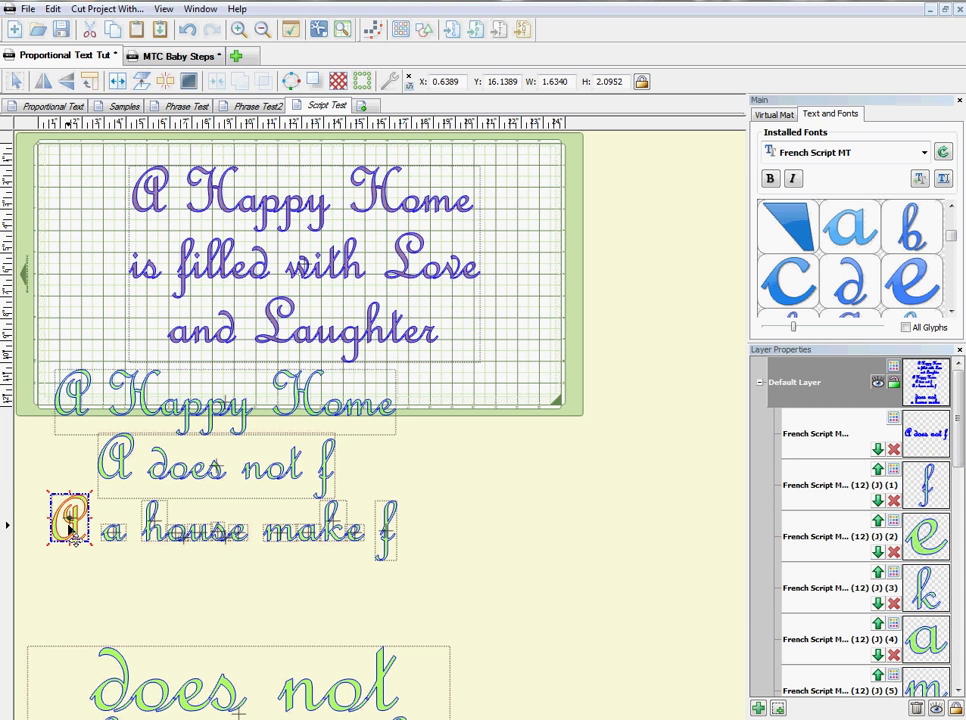
key(Delete)
click(388, 535)
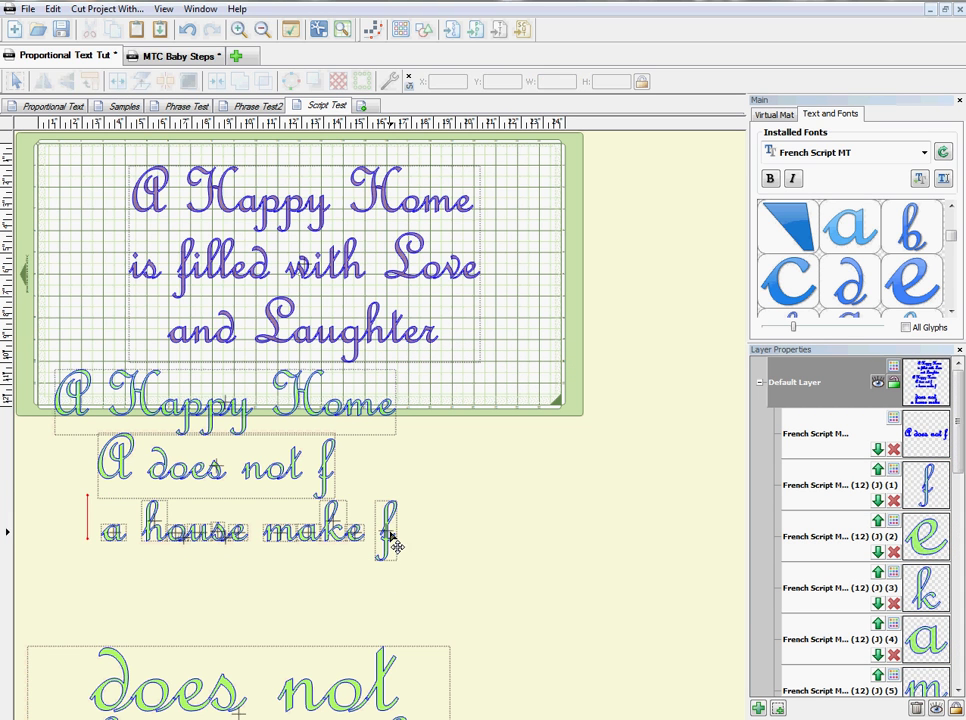
key(Delete)
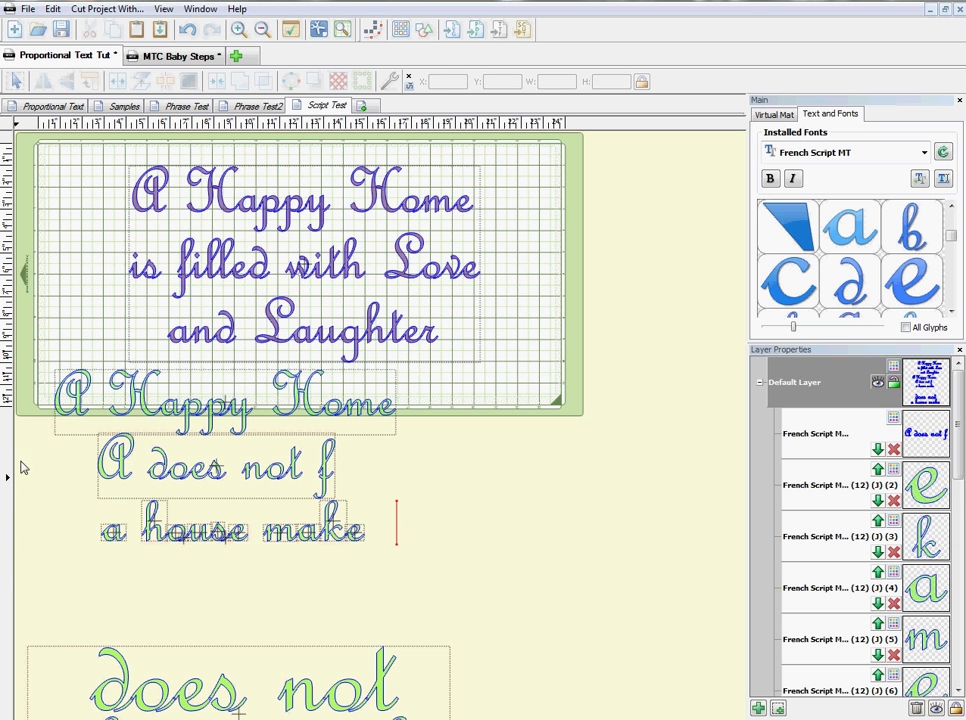
Step: Split the "A does not f" line into separate letters and delete its leading A and trailing f
click(120, 482)
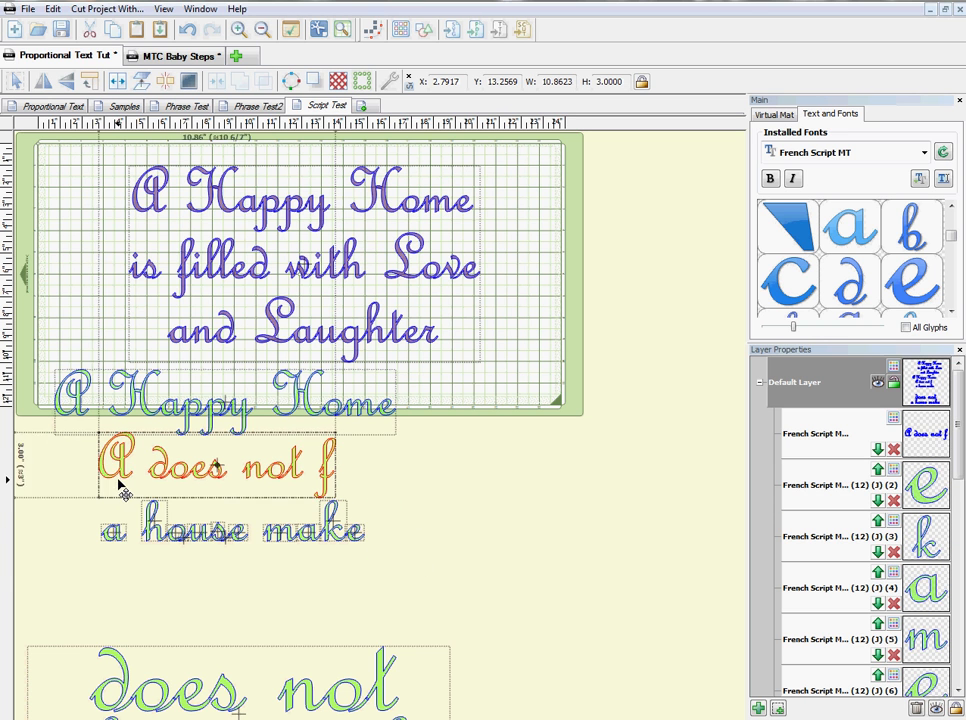
click(118, 81)
click(118, 507)
click(119, 463)
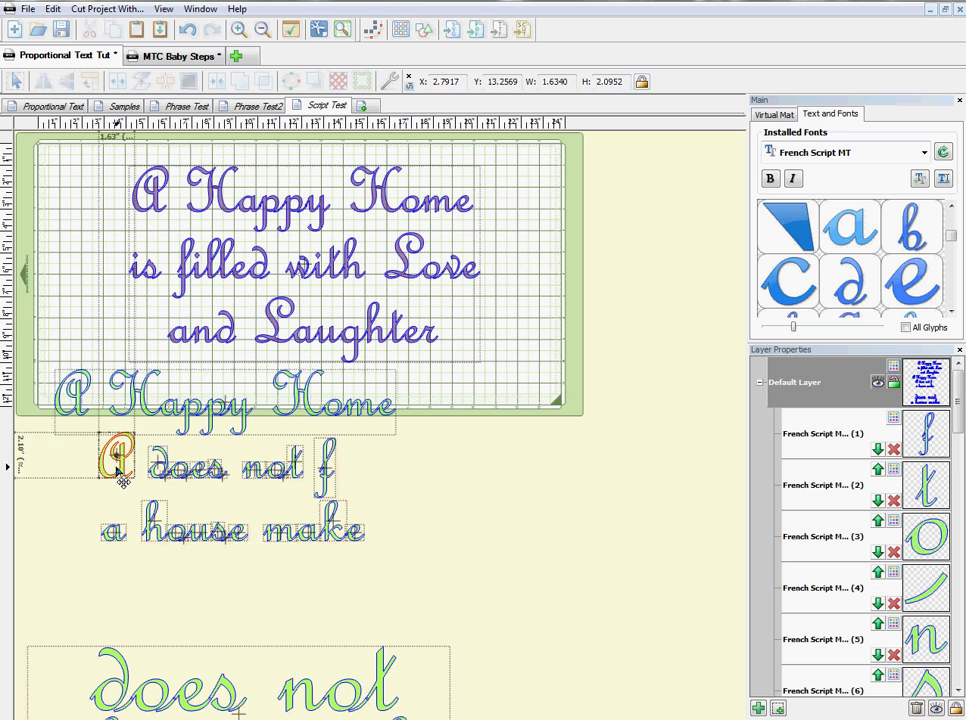
key(Delete)
click(327, 478)
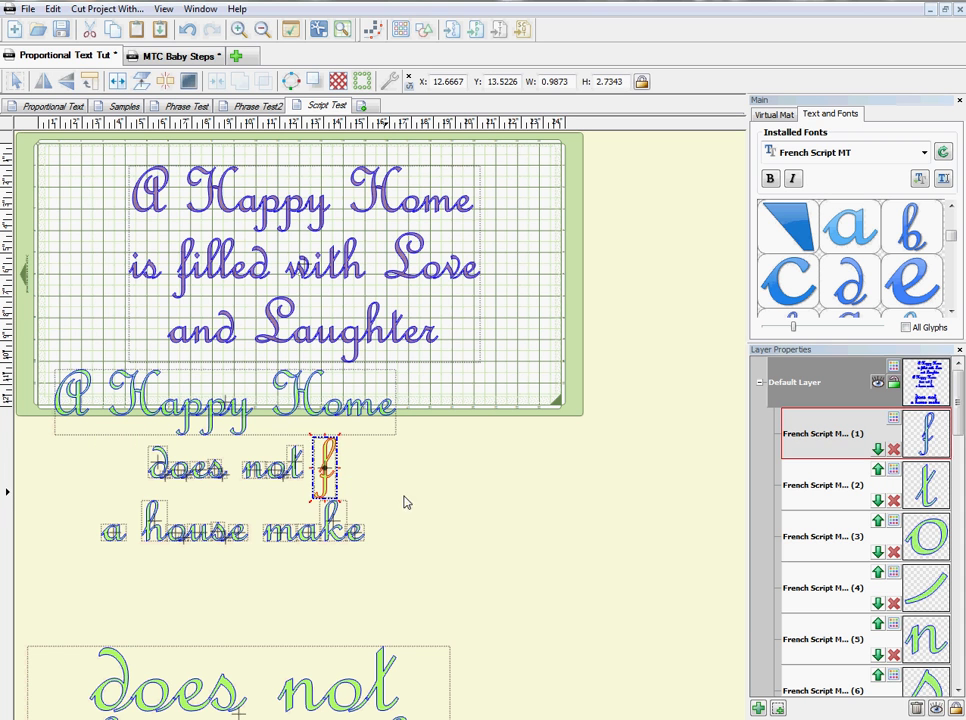
key(Delete)
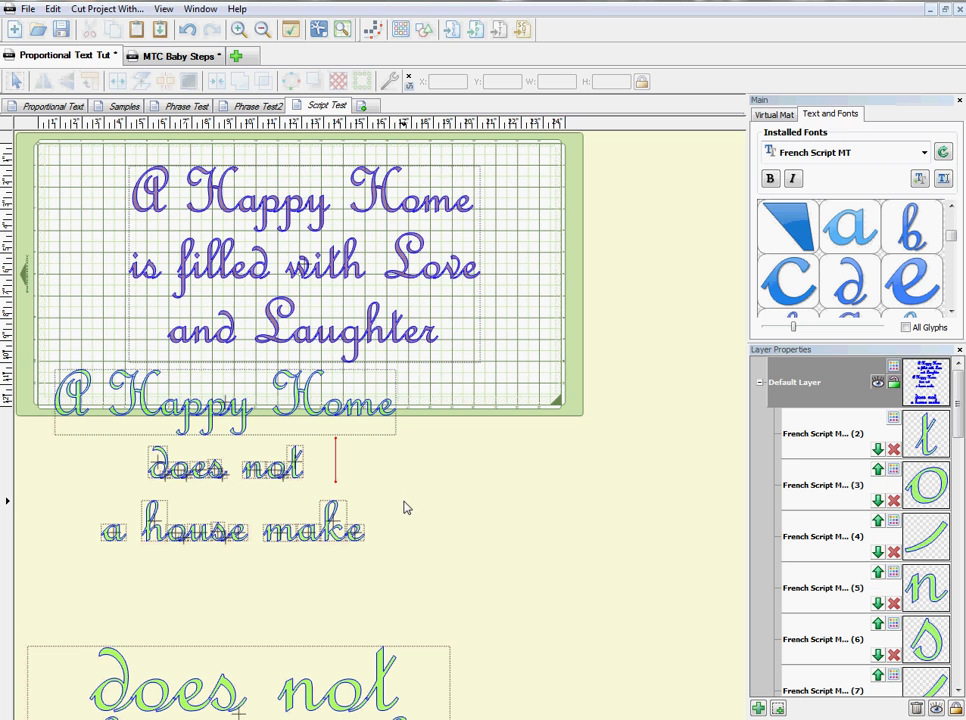
Step: Join the trimmed "does not" and "a house make" lines into one group and move it to about X 2.6, Y 13.6 inches
drag(420, 566, 45, 434)
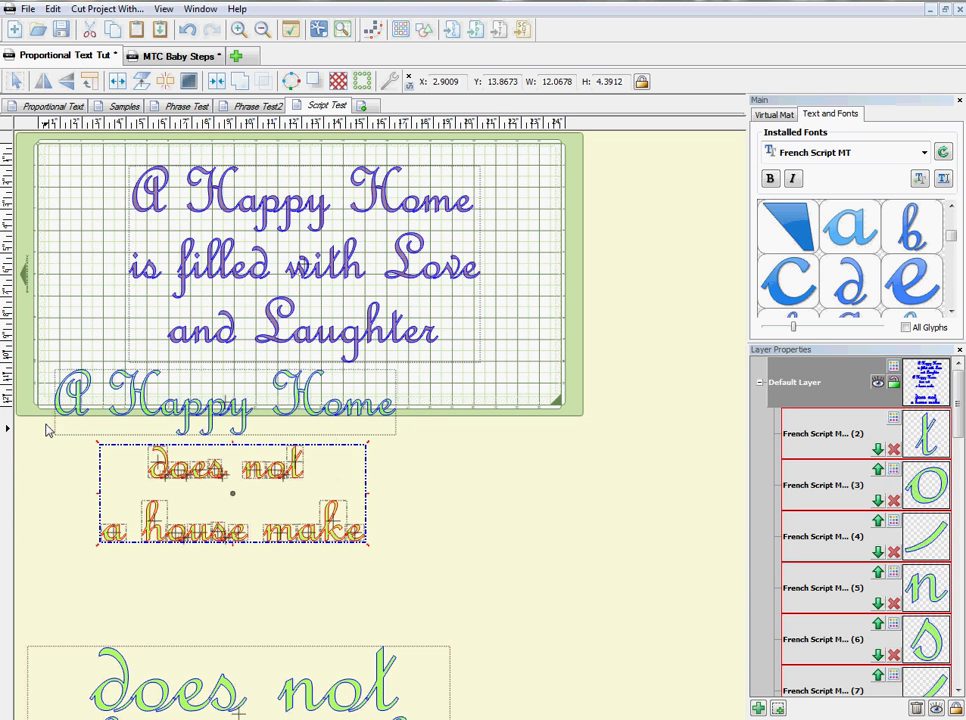
click(218, 88)
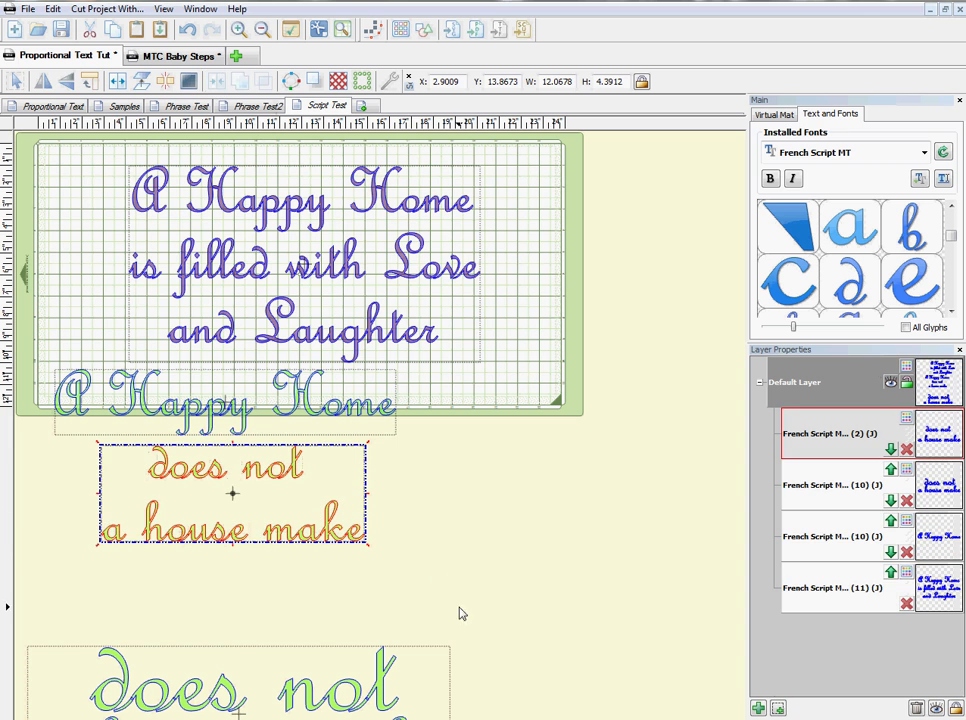
click(423, 565)
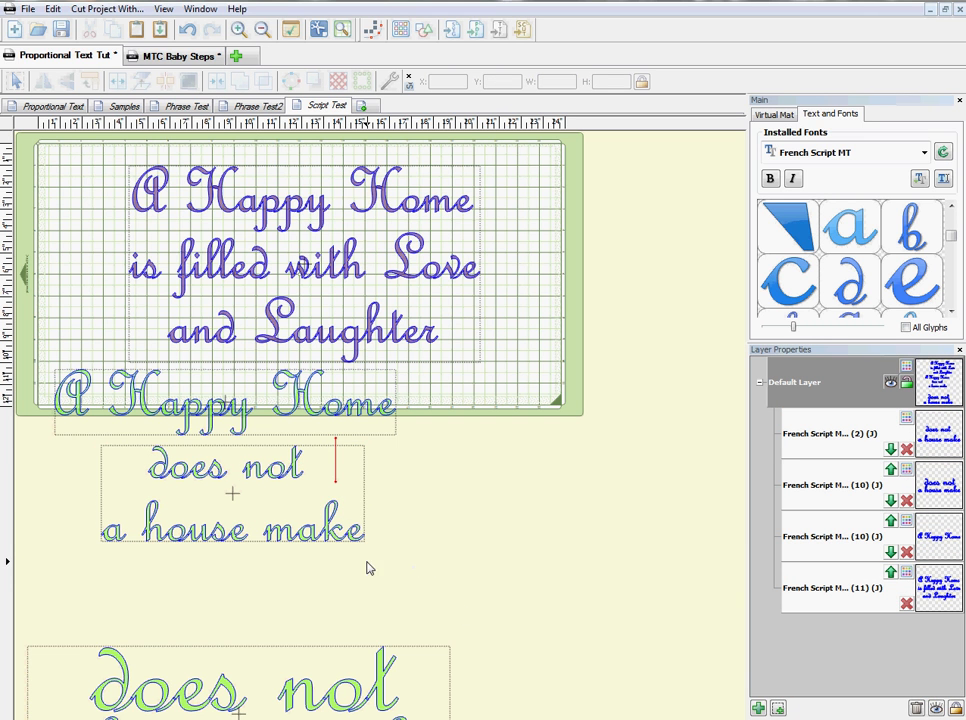
click(280, 541)
drag(284, 549, 277, 542)
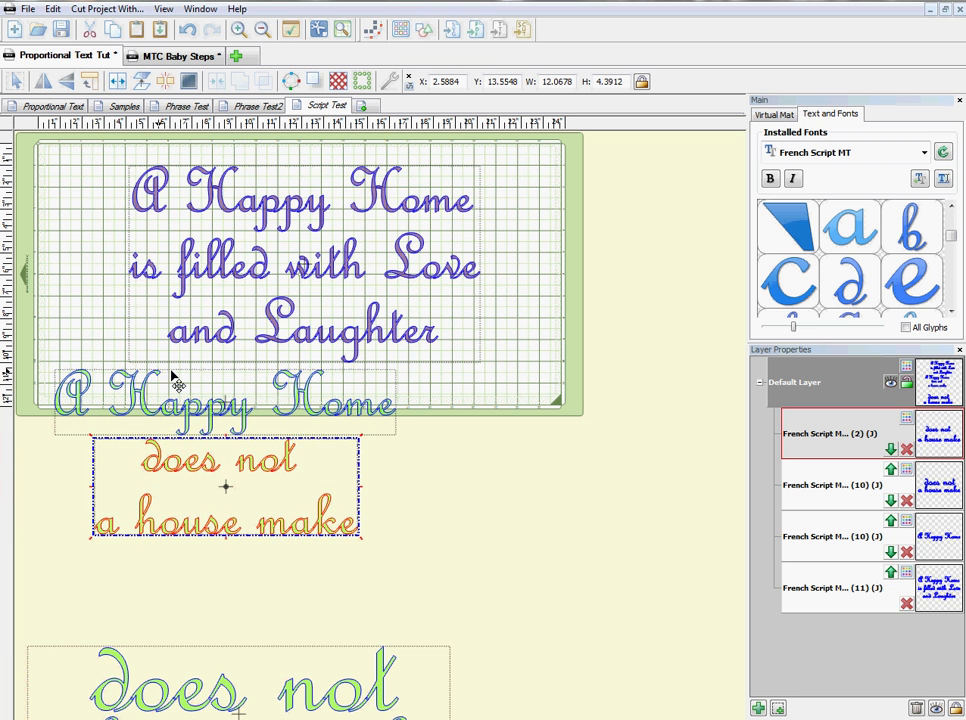
click(383, 566)
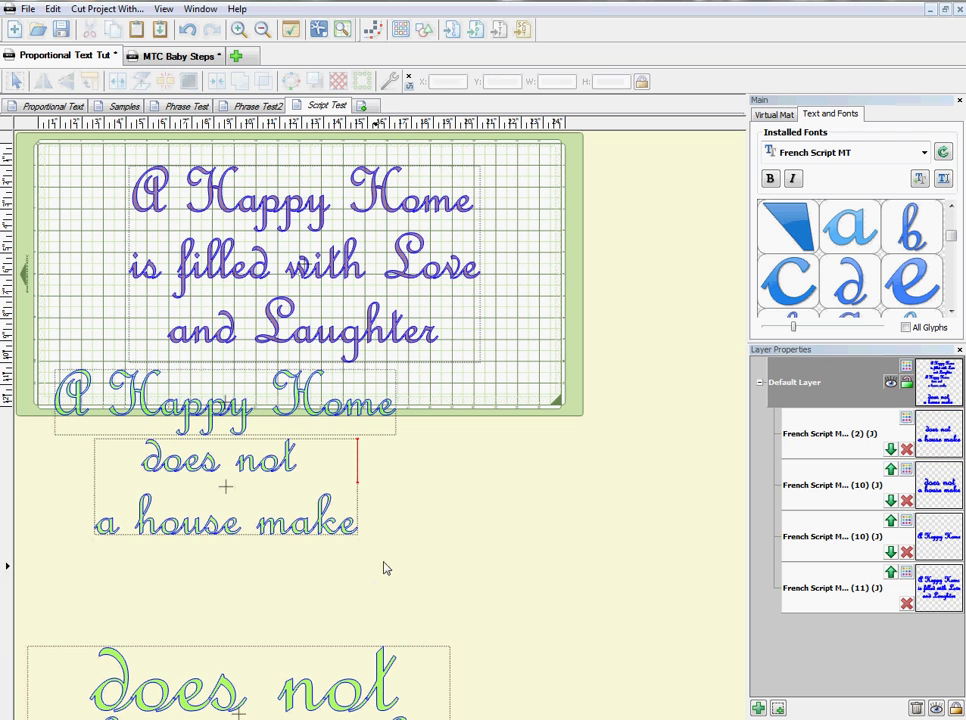
Step: Move the oversized "does not a house make" group below the smaller one, to about X 5.0, Y 19.0 inches
click(369, 674)
drag(369, 674, 488, 582)
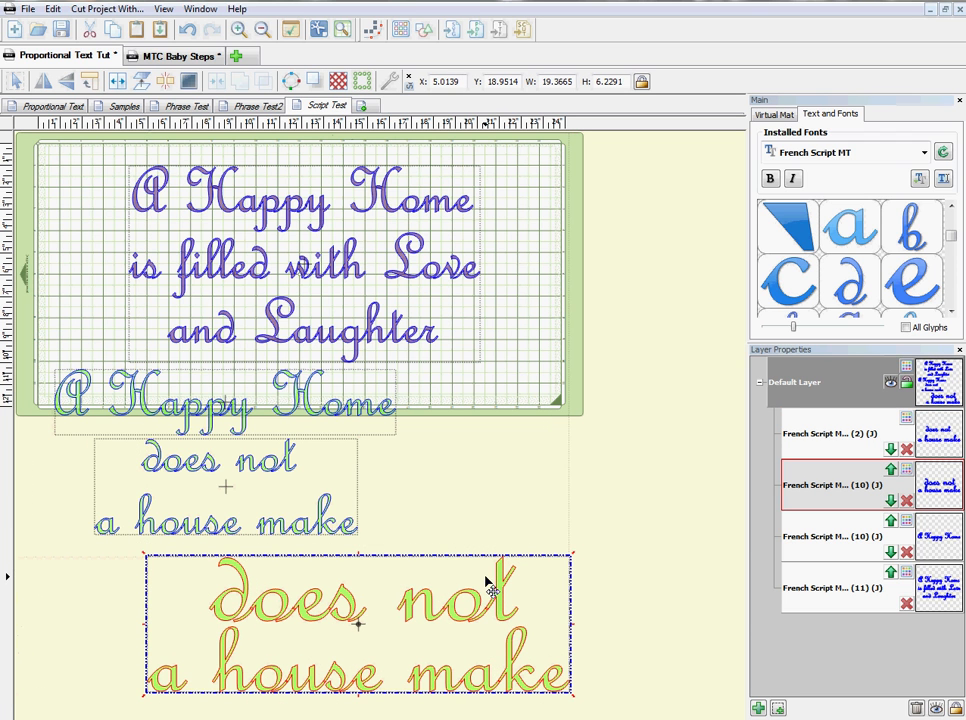
click(483, 472)
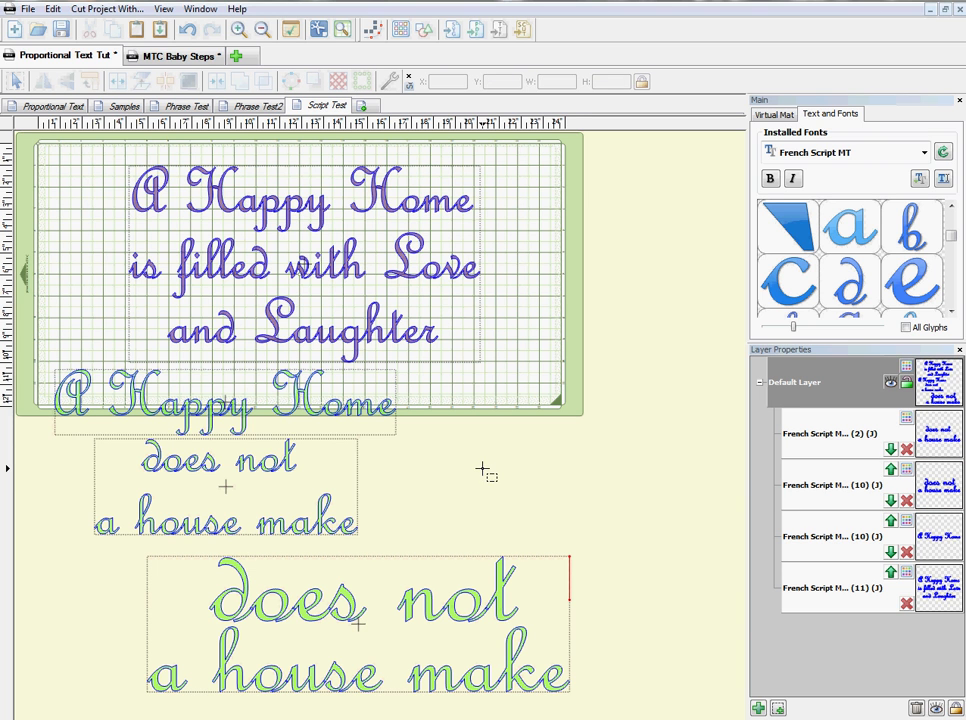